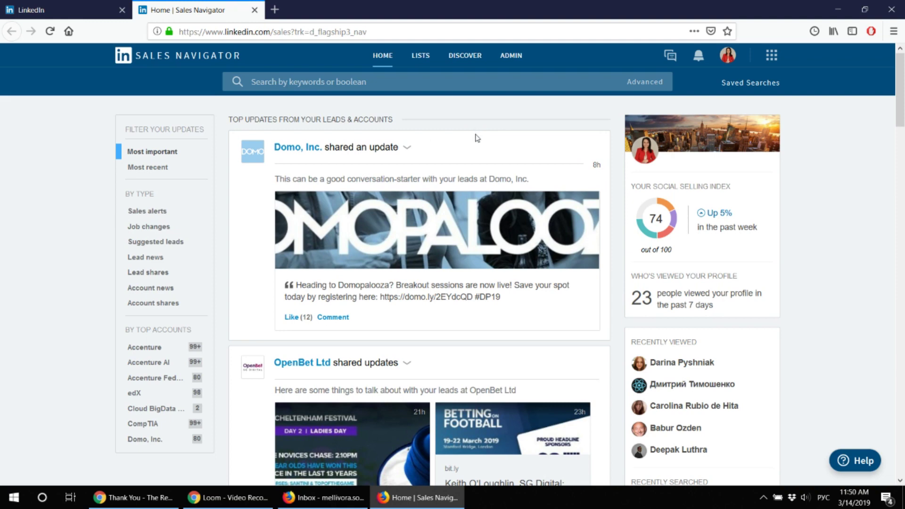
# Step: Scroll down through the Sales Navigator home feed of lead and account updates
pyautogui.scroll(-3, 600, 149)
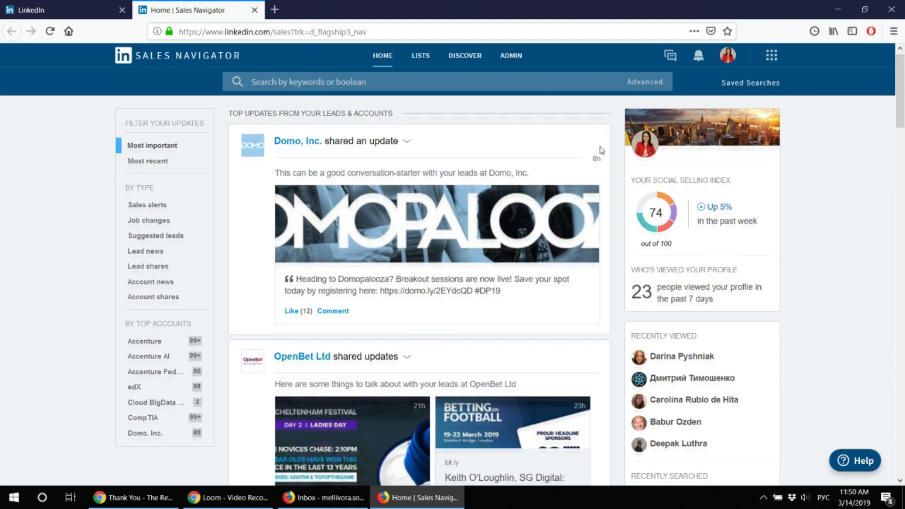
pyautogui.scroll(-2, 600, 152)
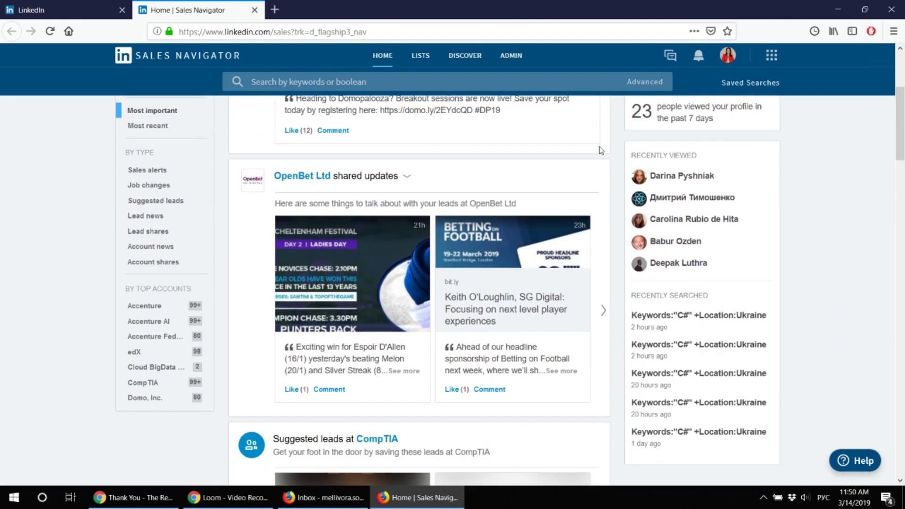
pyautogui.scroll(-2, 601, 149)
pyautogui.scroll(-3, 600, 150)
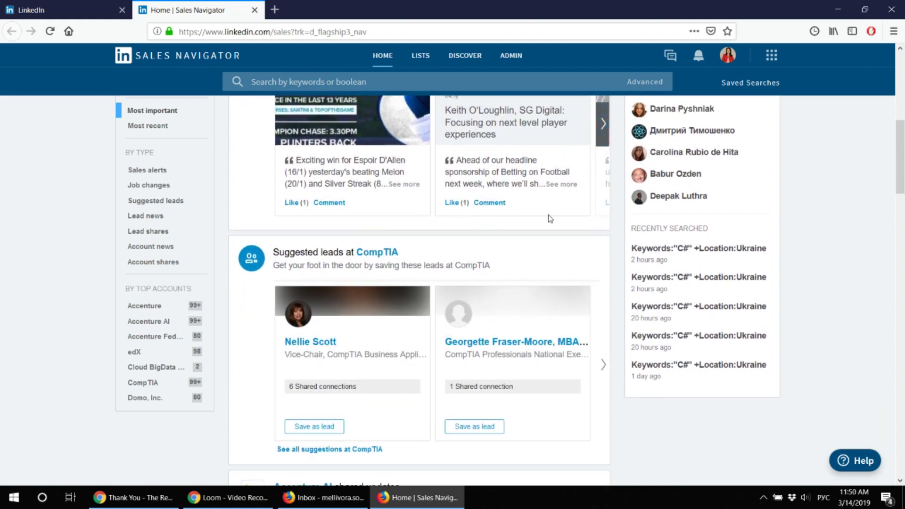
pyautogui.scroll(-3, 550, 218)
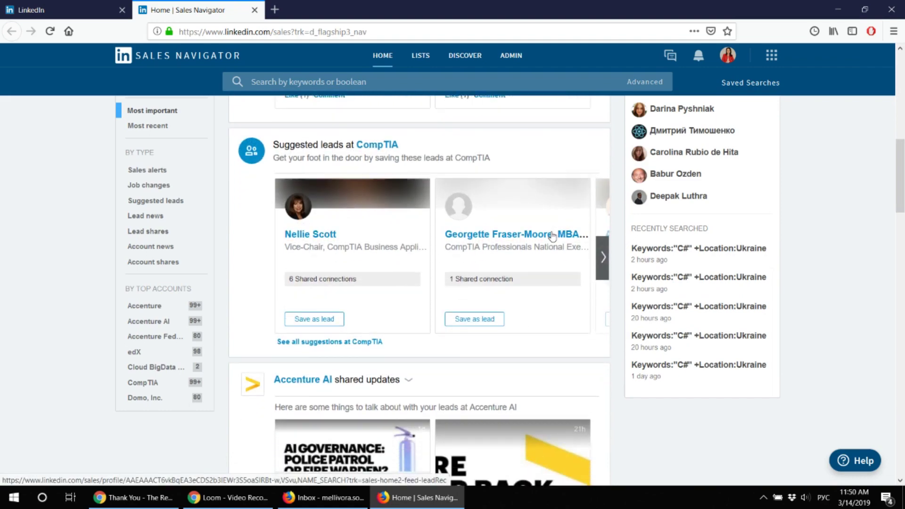
pyautogui.scroll(-5, 553, 235)
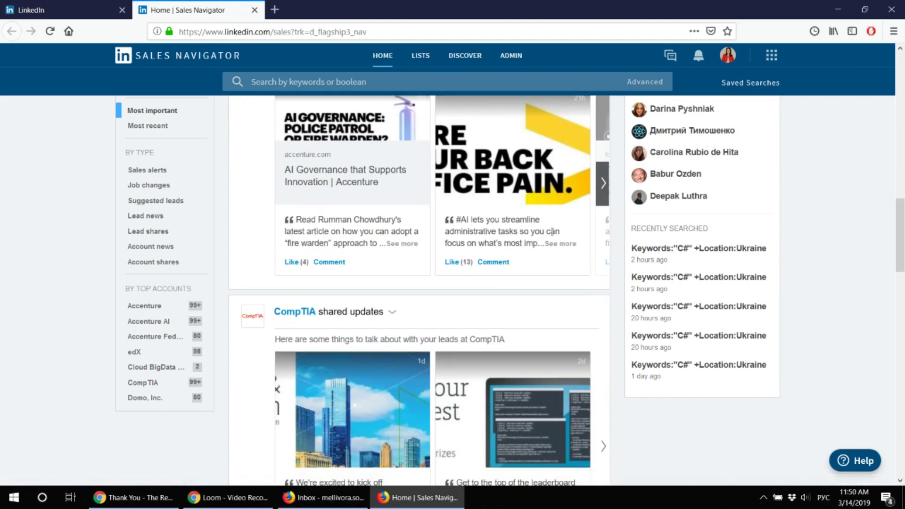
pyautogui.scroll(-5, 552, 233)
pyautogui.scroll(-3, 552, 235)
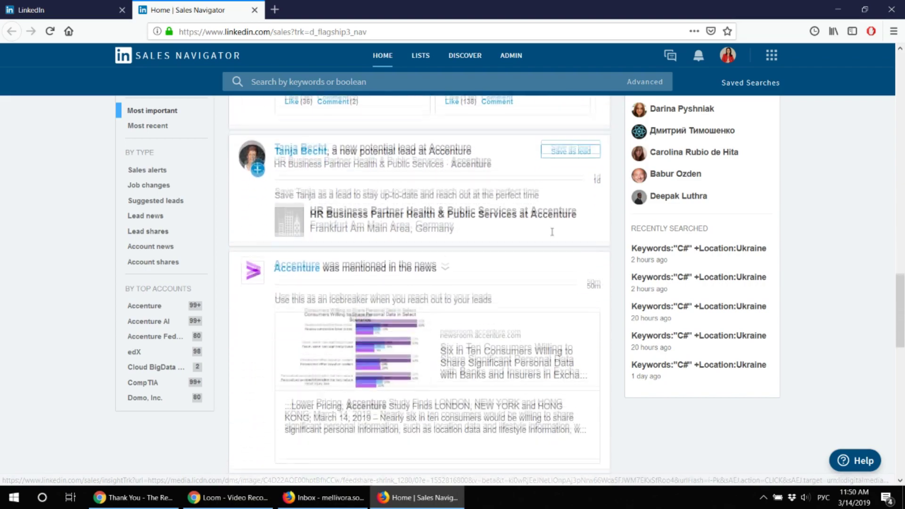
# Step: Return to the top of the feed and show the panel of other LinkedIn products
pyautogui.scroll(10, 553, 233)
pyautogui.scroll(10, 552, 231)
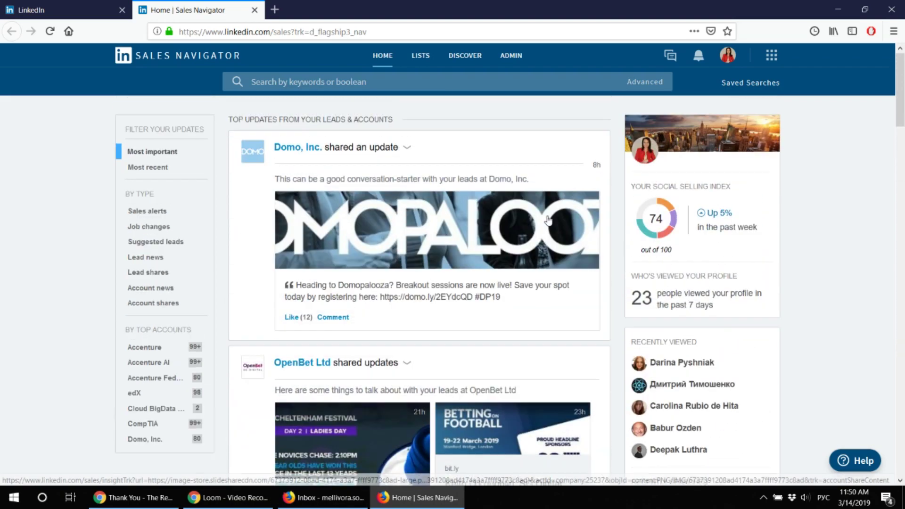
pyautogui.click(771, 56)
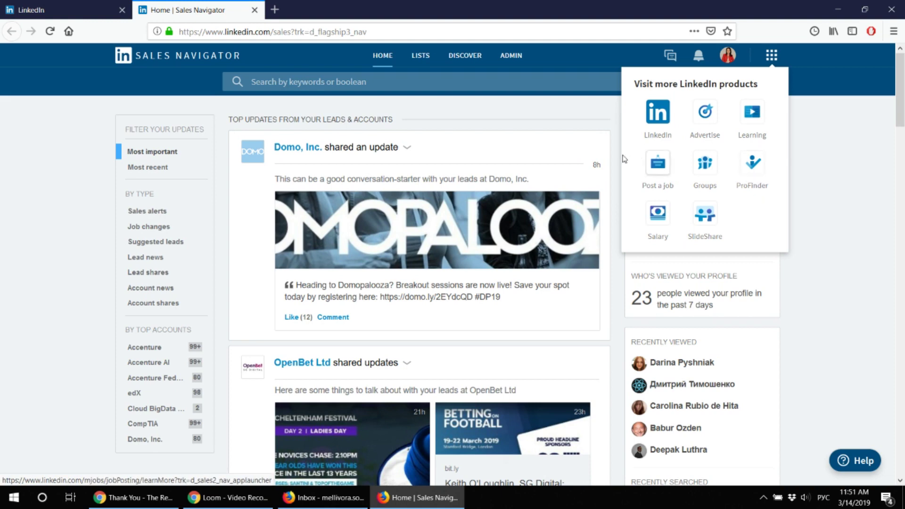
# Step: Close the other-products panel and bring up the Advanced lead-or-account search choices
pyautogui.click(569, 118)
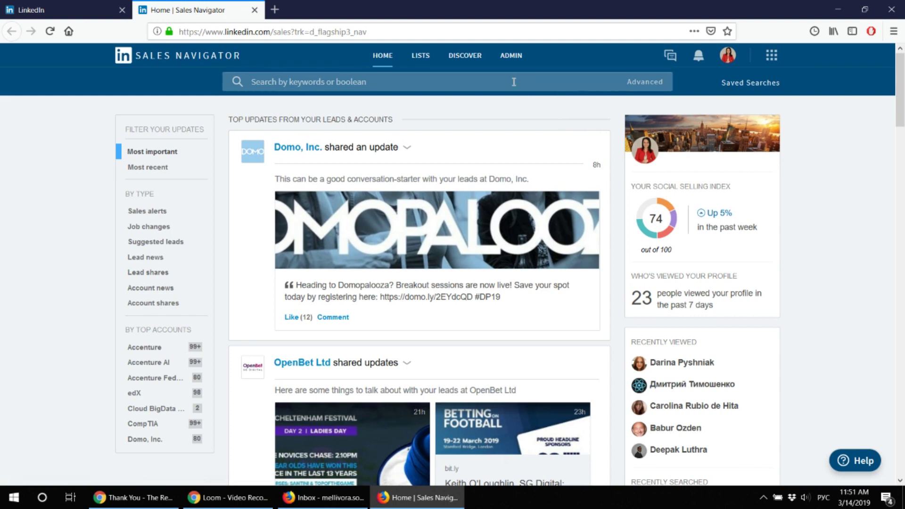
pyautogui.click(639, 82)
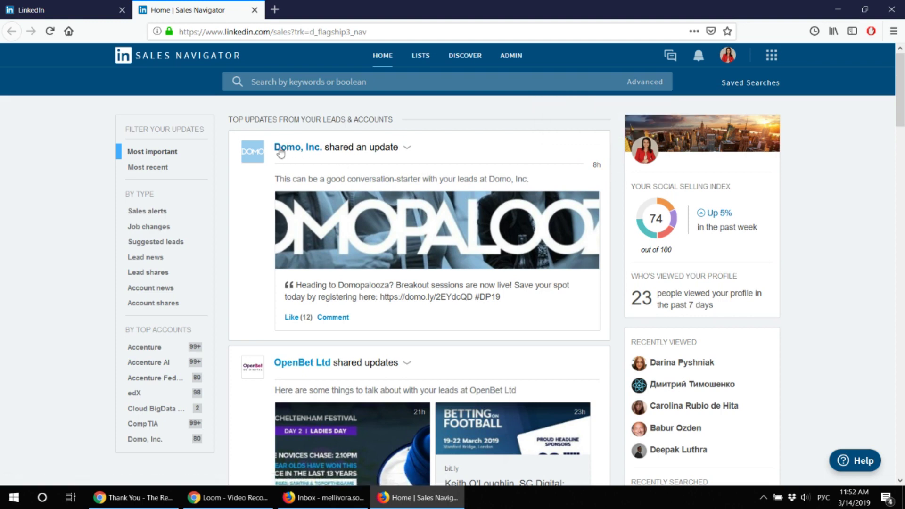
pyautogui.scroll(-6, 302, 338)
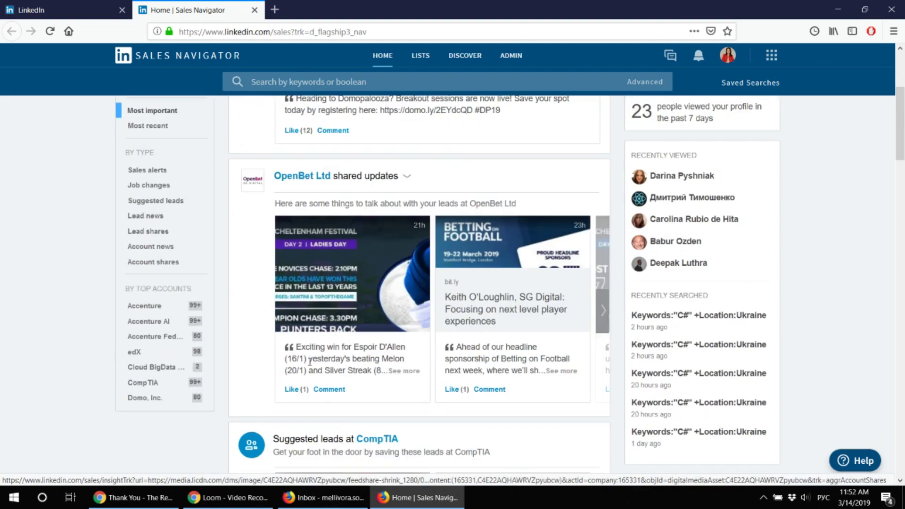
pyautogui.scroll(-2, 380, 320)
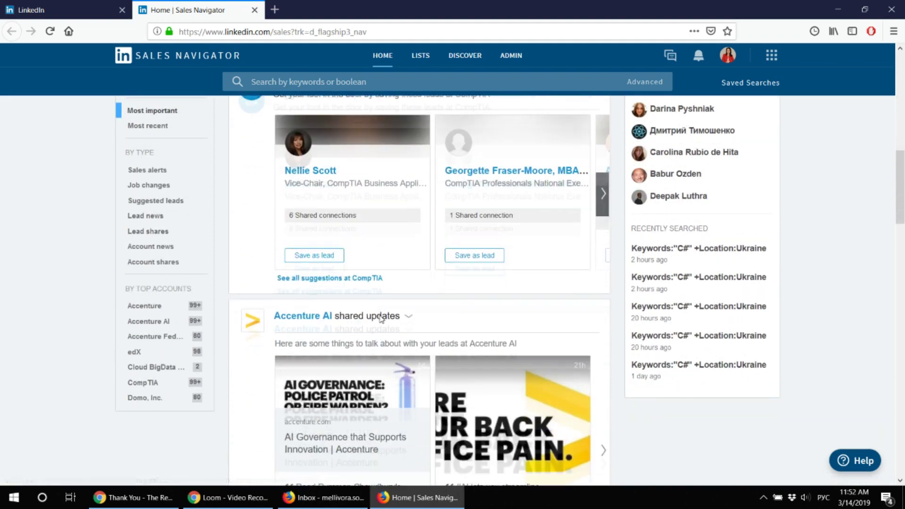
pyautogui.scroll(-2, 382, 319)
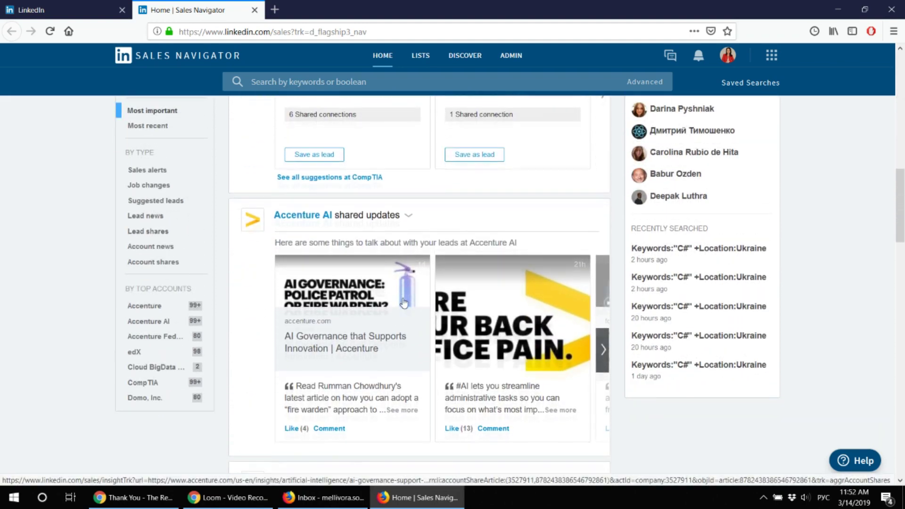
pyautogui.scroll(-3, 404, 303)
pyautogui.scroll(15, 404, 299)
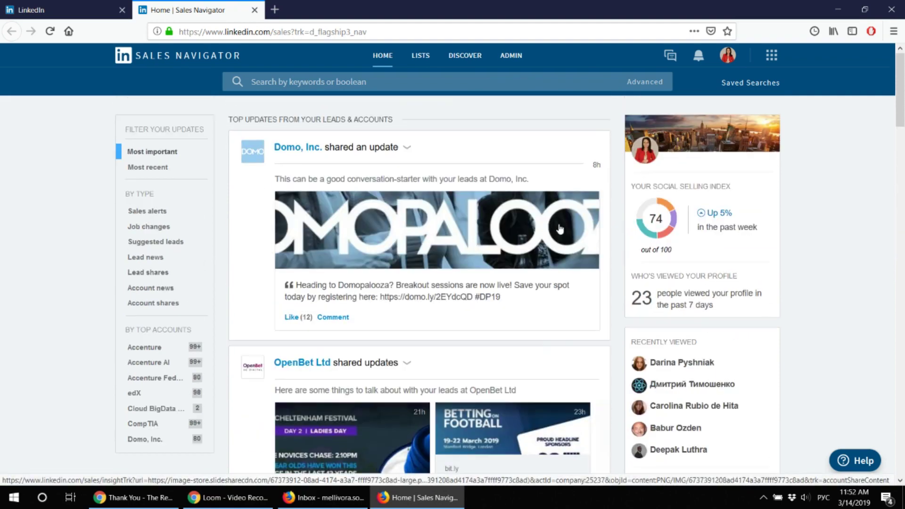
pyautogui.moveTo(650, 83)
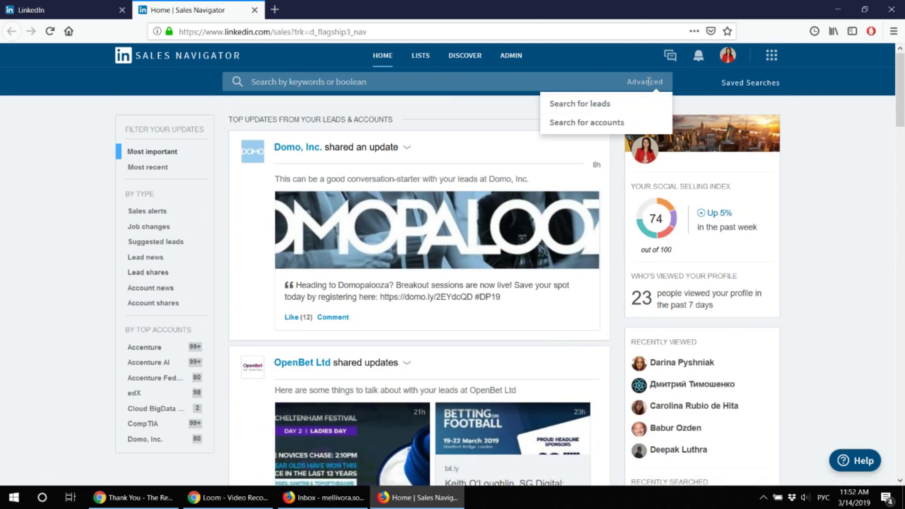
# Step: Start an advanced lead search with the keyword 'big data'
pyautogui.click(595, 104)
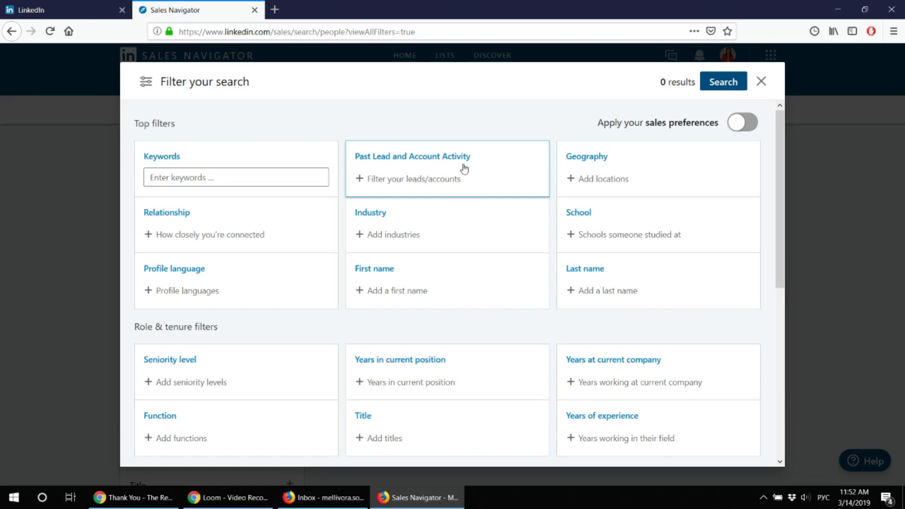
pyautogui.click(241, 175)
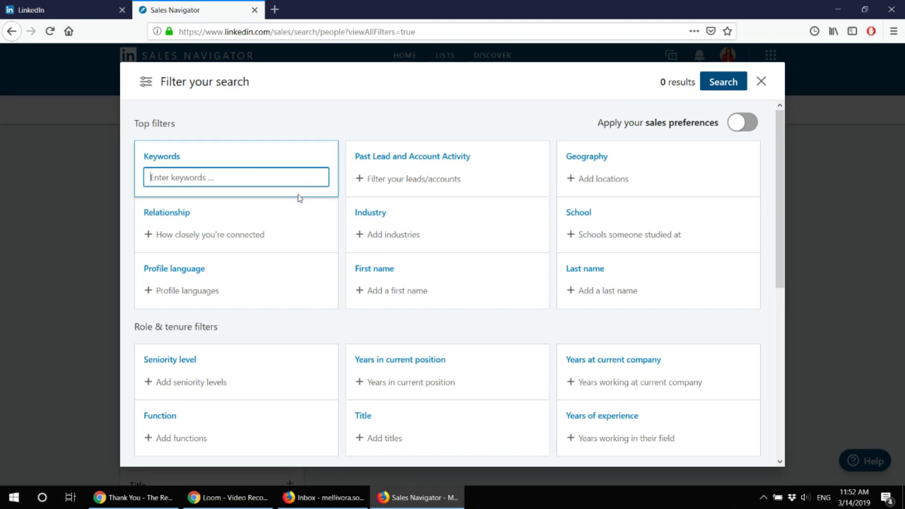
pyautogui.write('bi')
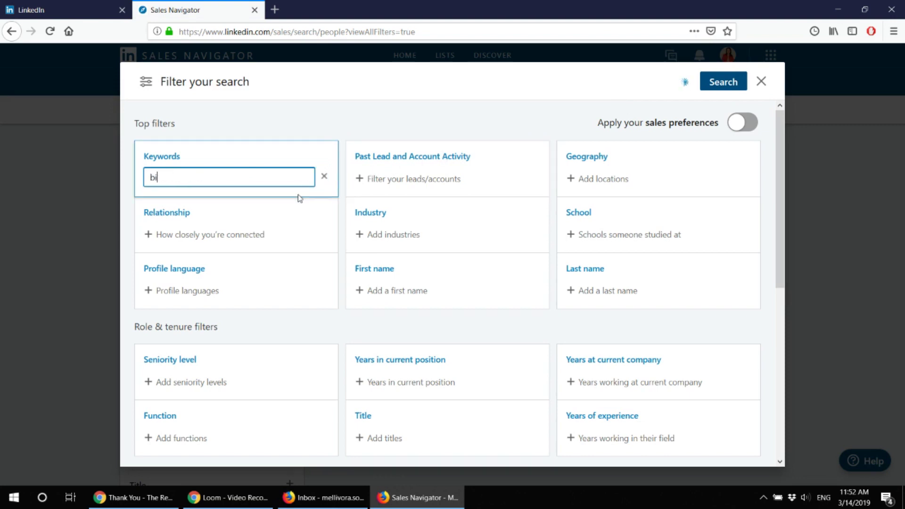
pyautogui.write('g data')
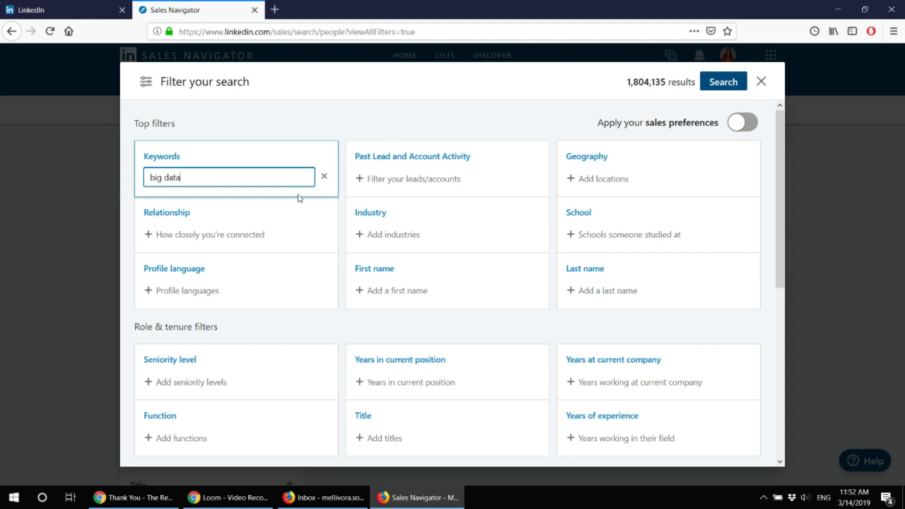
# Step: Add United States and Canada as included Geography locations
pyautogui.click(604, 179)
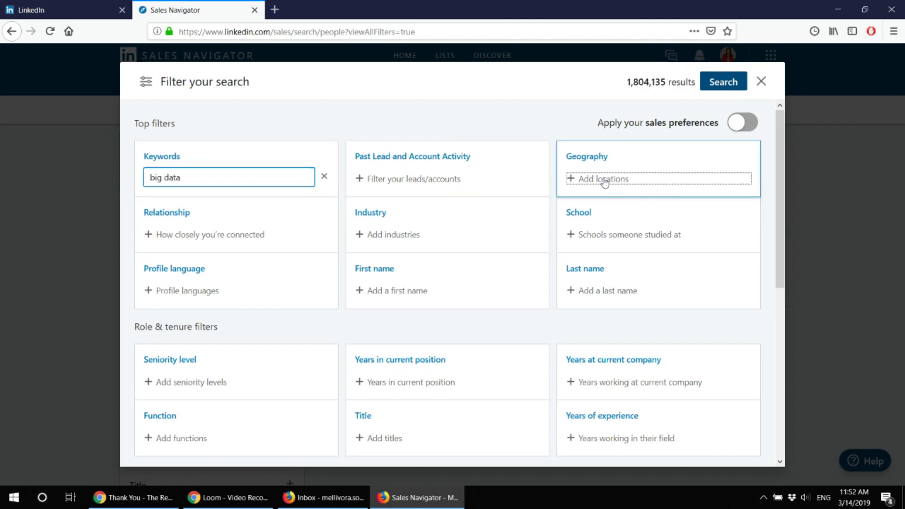
pyautogui.write('un')
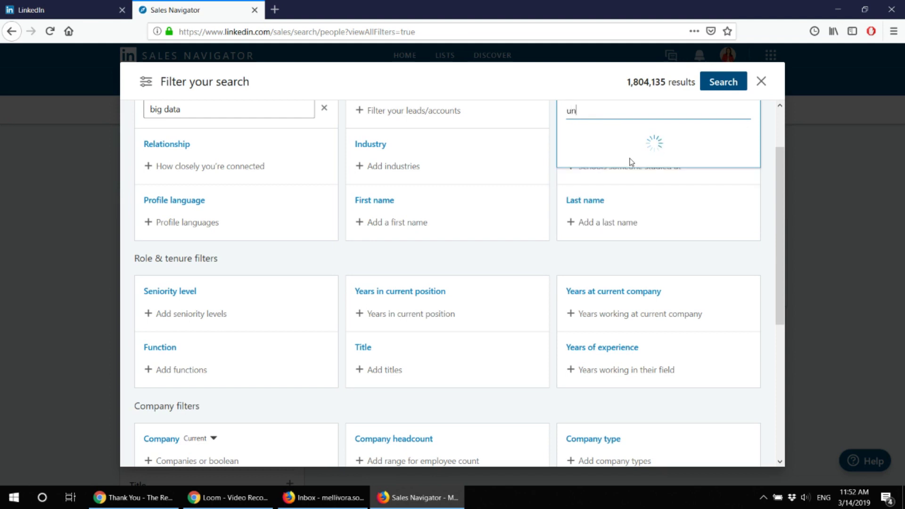
pyautogui.write('i')
pyautogui.click(593, 135)
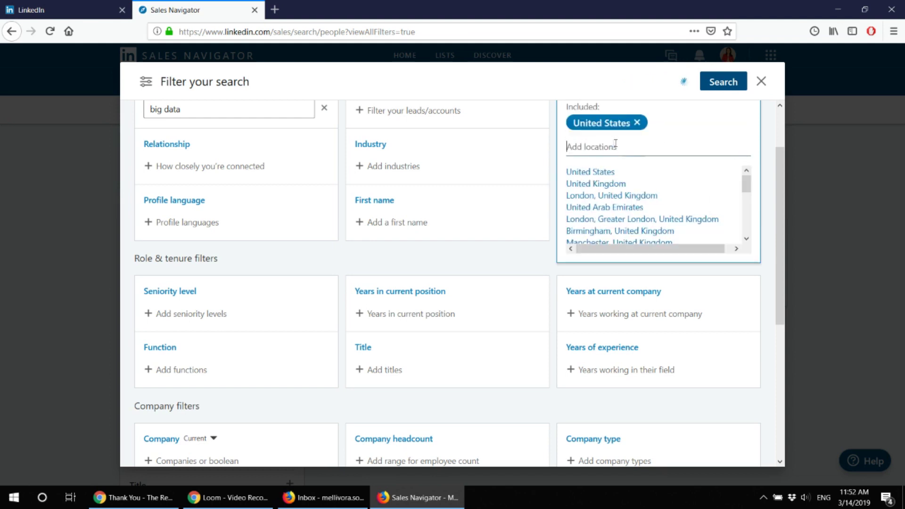
pyautogui.write('canada')
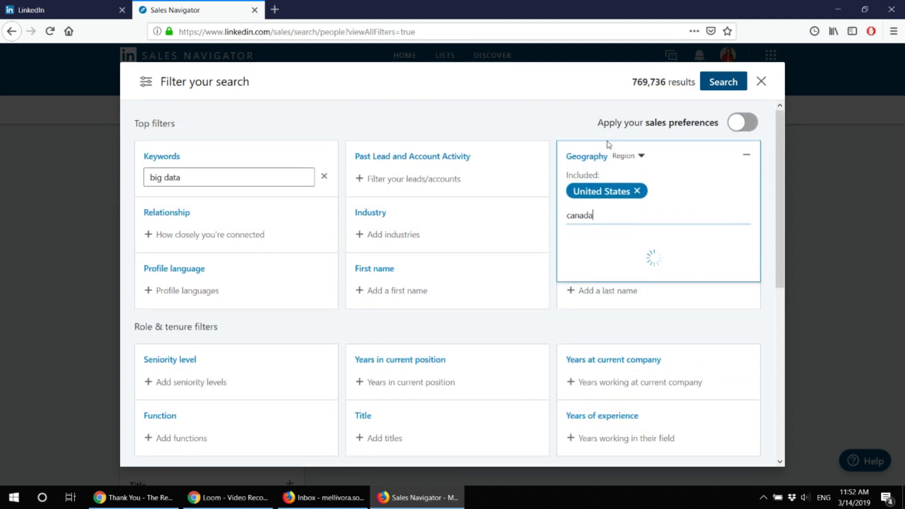
pyautogui.click(580, 240)
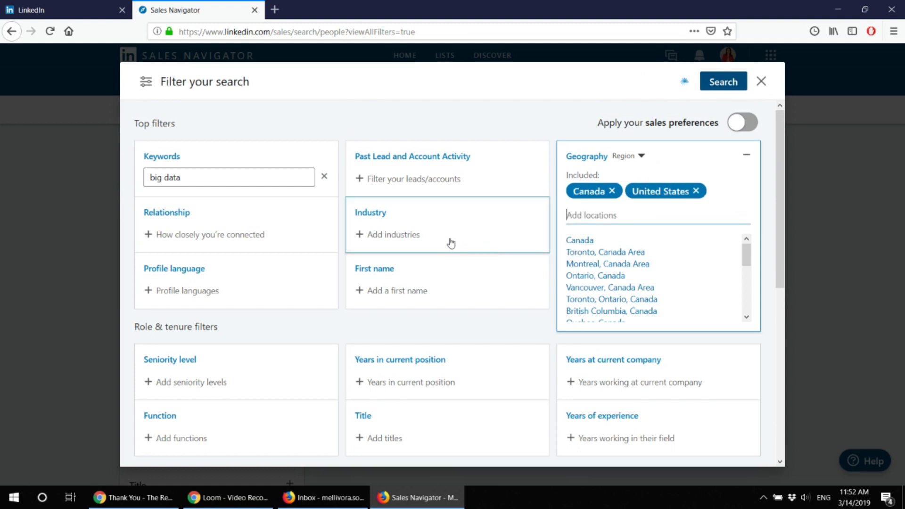
# Step: Limit leads to the Computer Software industry
pyautogui.click(455, 240)
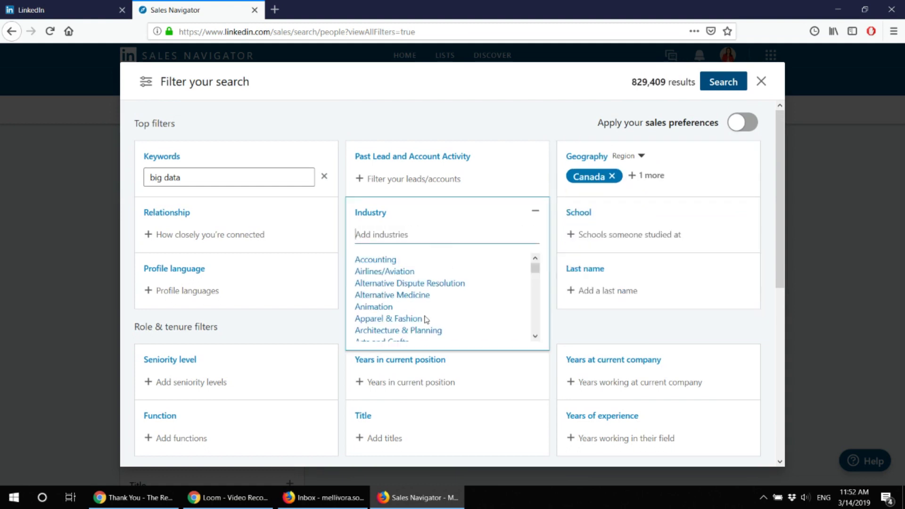
pyautogui.scroll(-6, 426, 320)
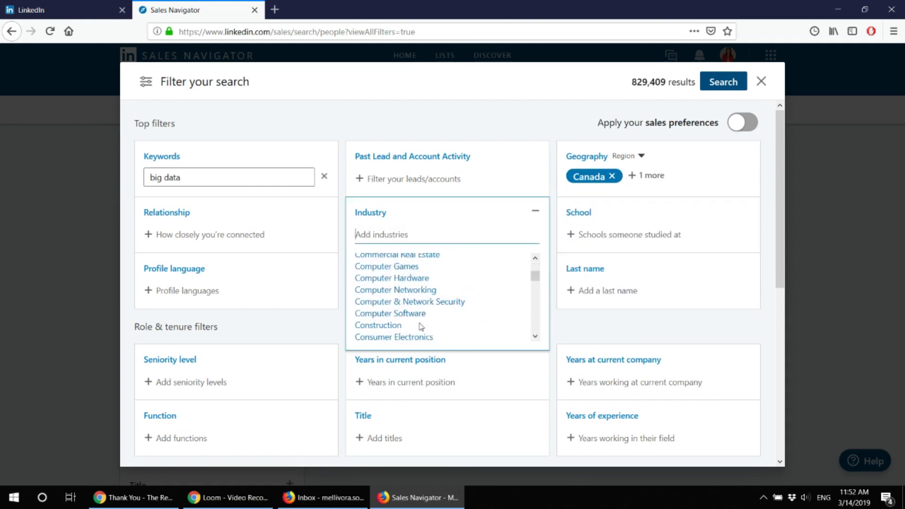
pyautogui.click(415, 313)
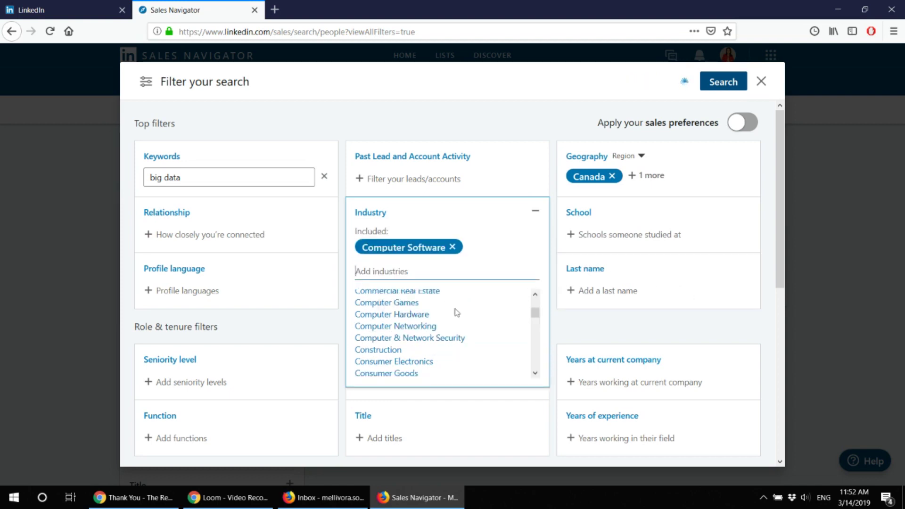
pyautogui.click(618, 333)
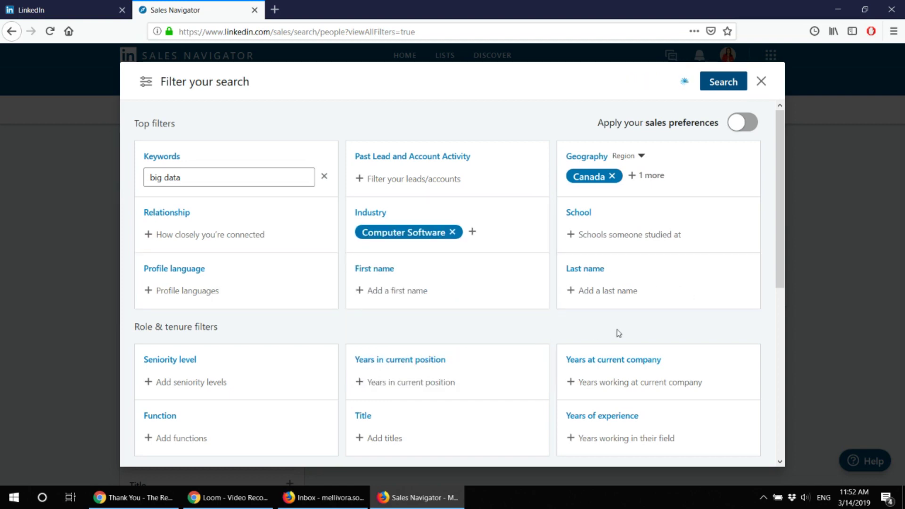
# Step: Include 2nd Degree and 3rd Degree+ Connections in the Relationship filter, reaching 99,293 results
pyautogui.click(229, 244)
pyautogui.click(220, 245)
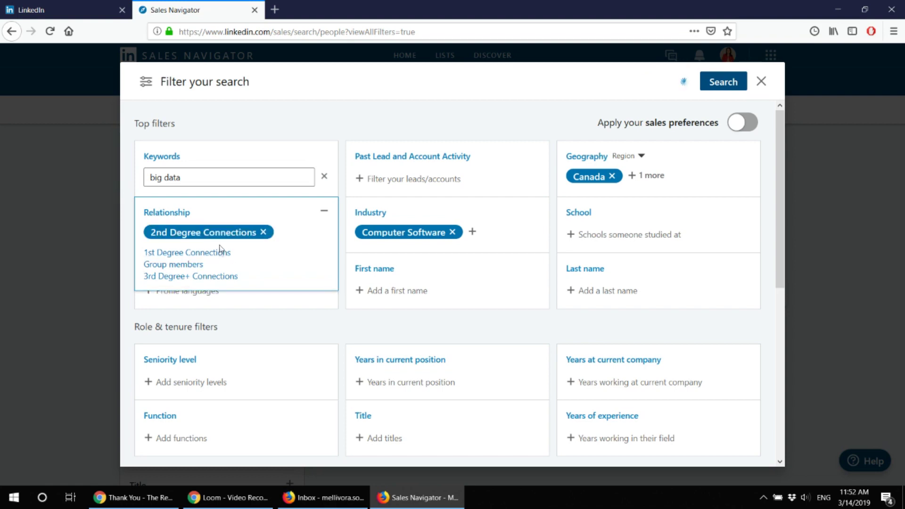
pyautogui.click(219, 277)
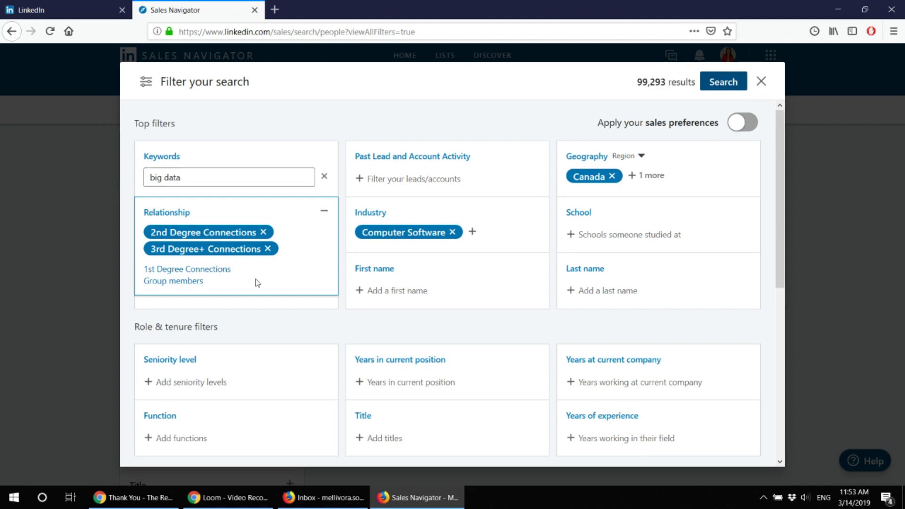
pyautogui.click(376, 329)
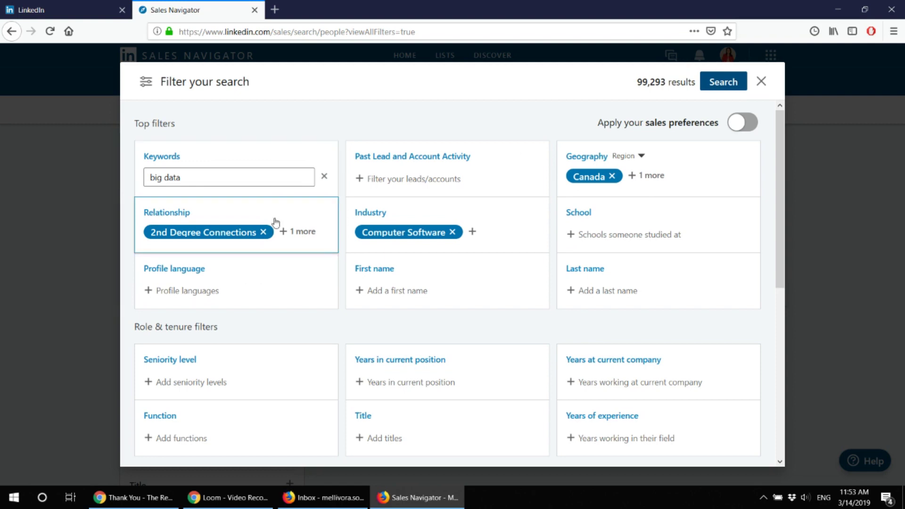
# Step: Set company headcount to 1-10, 11-50, 51-200 and 201-500 employees, giving 34,251 results
pyautogui.scroll(-3, 481, 302)
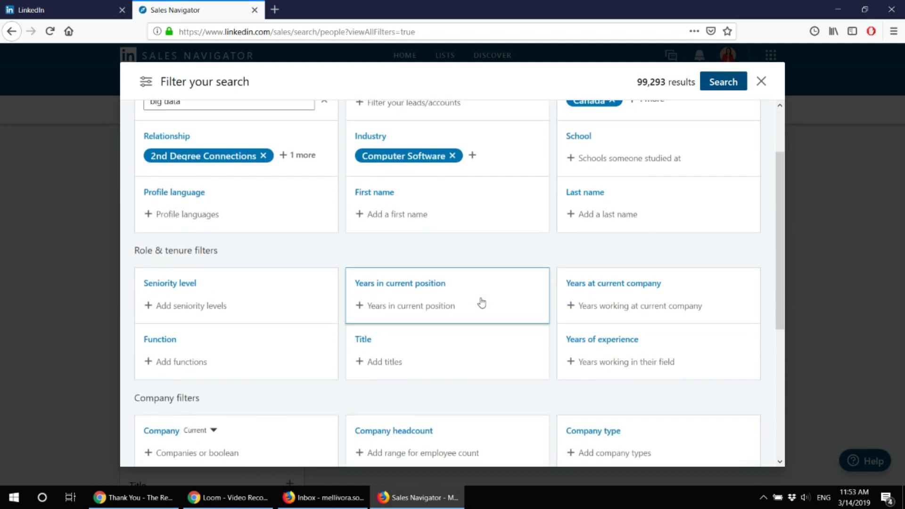
pyautogui.scroll(-6, 628, 246)
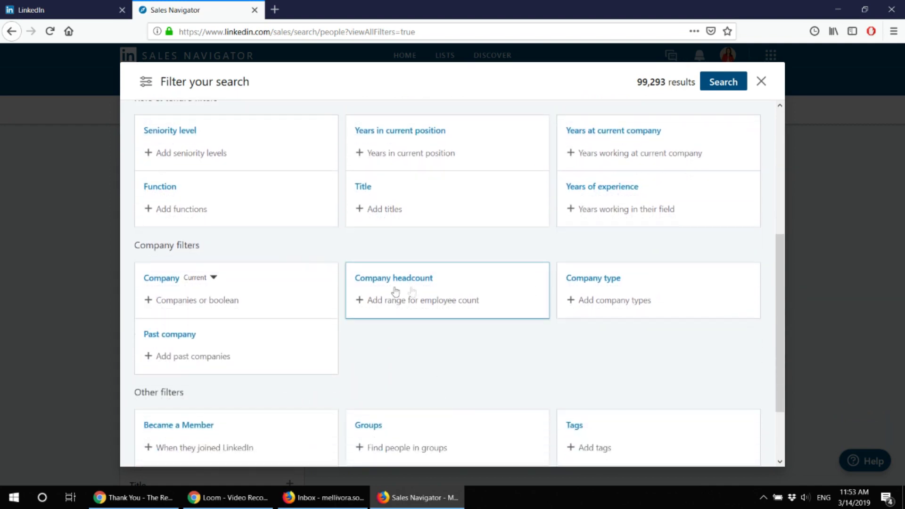
pyautogui.click(436, 307)
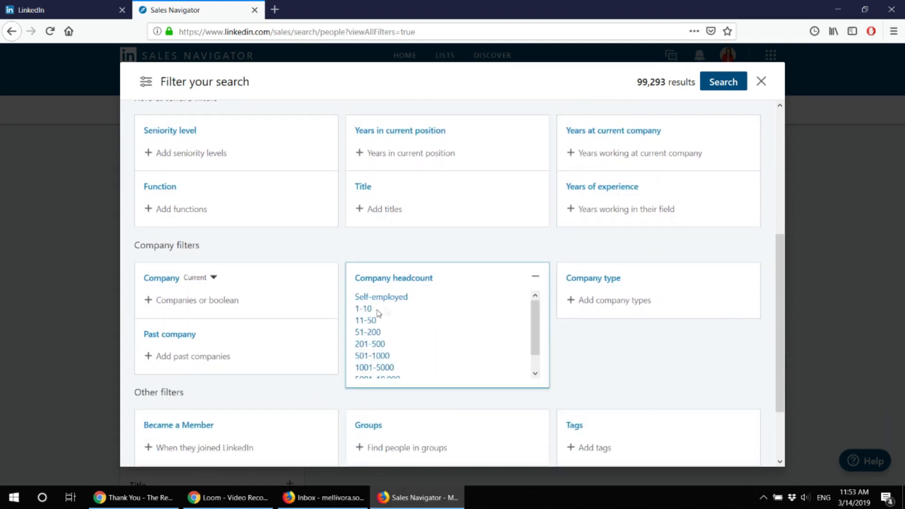
pyautogui.click(369, 310)
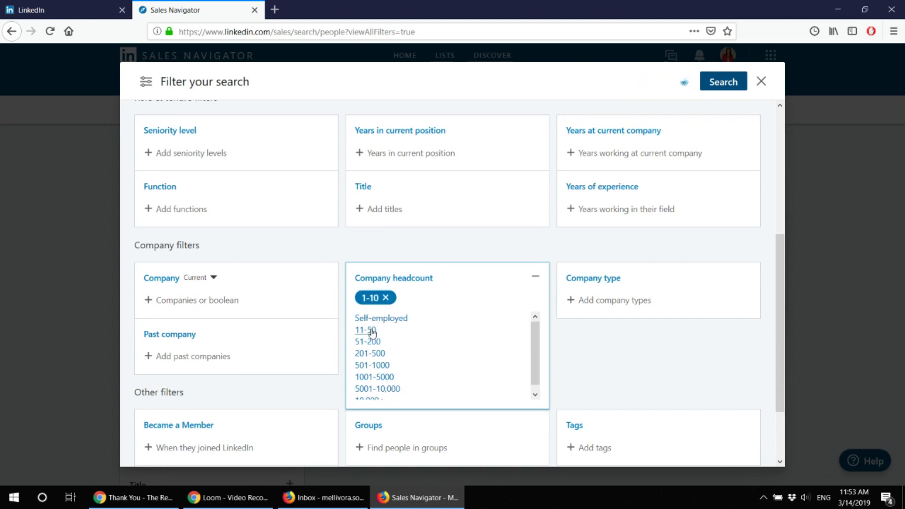
pyautogui.click(372, 330)
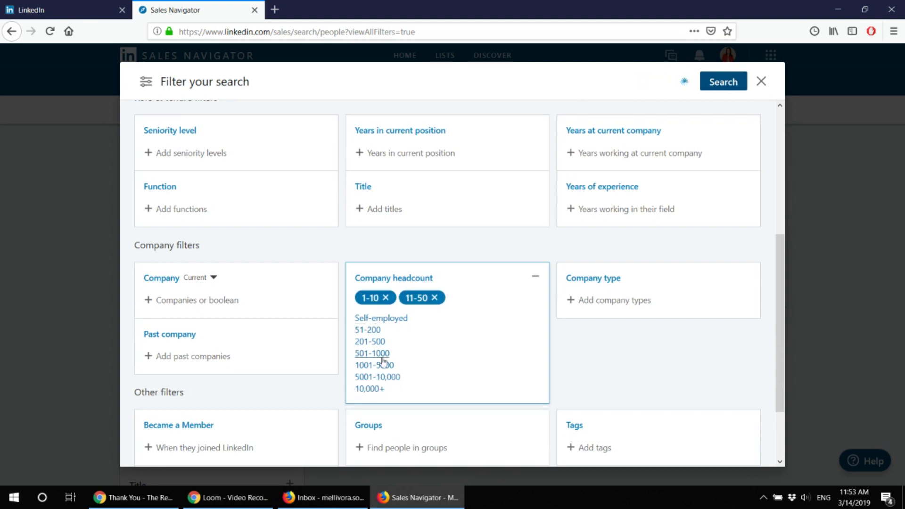
pyautogui.click(372, 330)
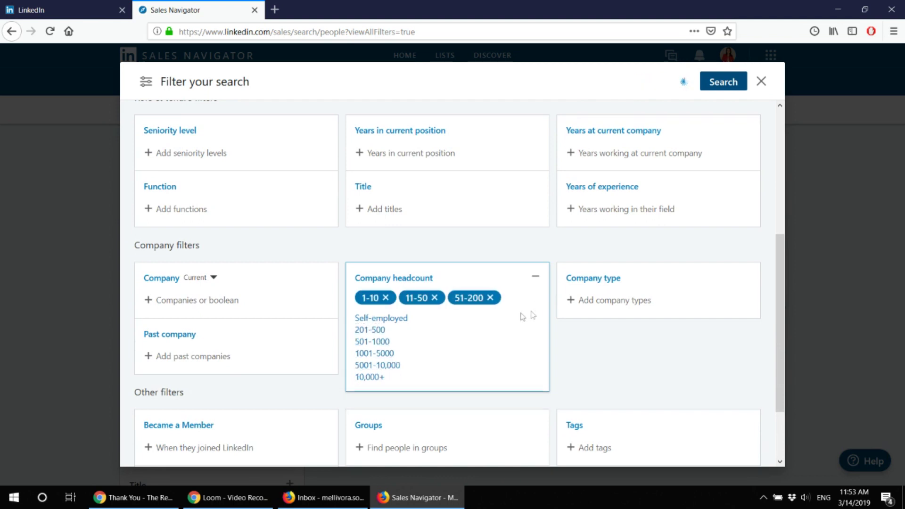
pyautogui.click(377, 329)
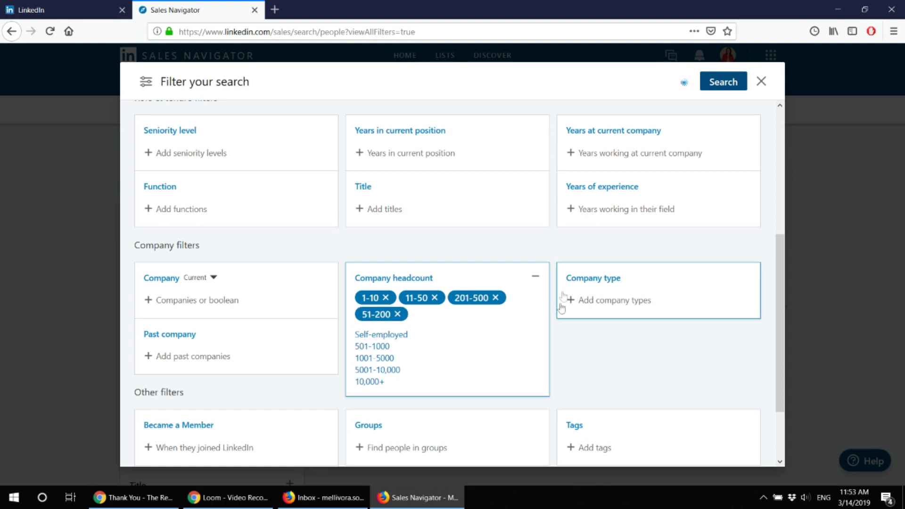
pyautogui.click(536, 279)
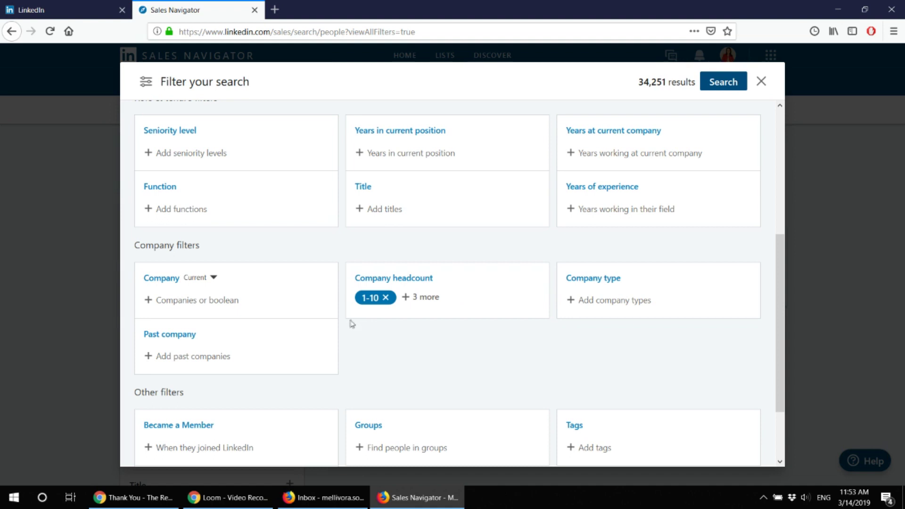
pyautogui.scroll(1, 660, 203)
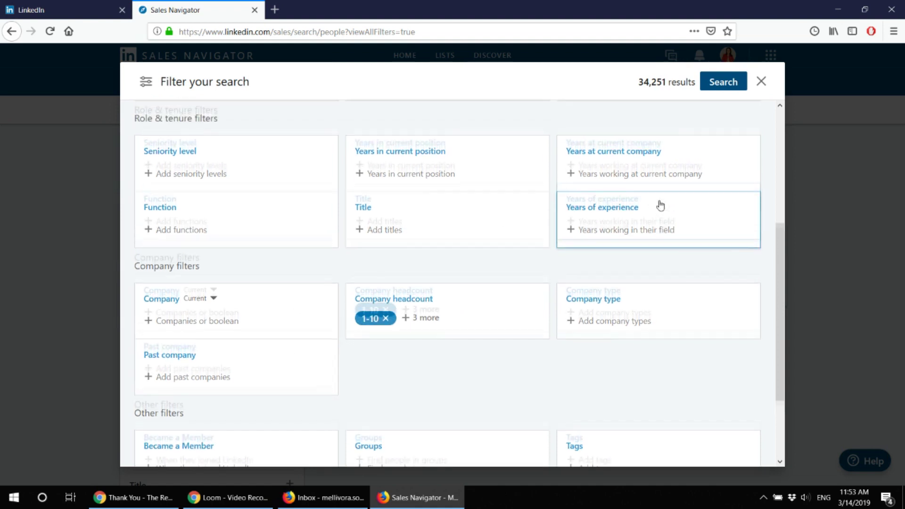
pyautogui.scroll(2, 660, 204)
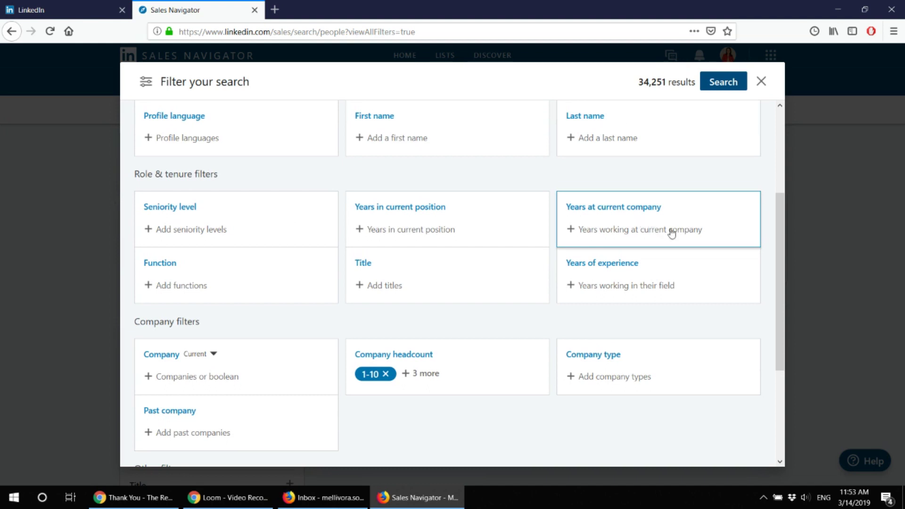
pyautogui.scroll(2, 672, 233)
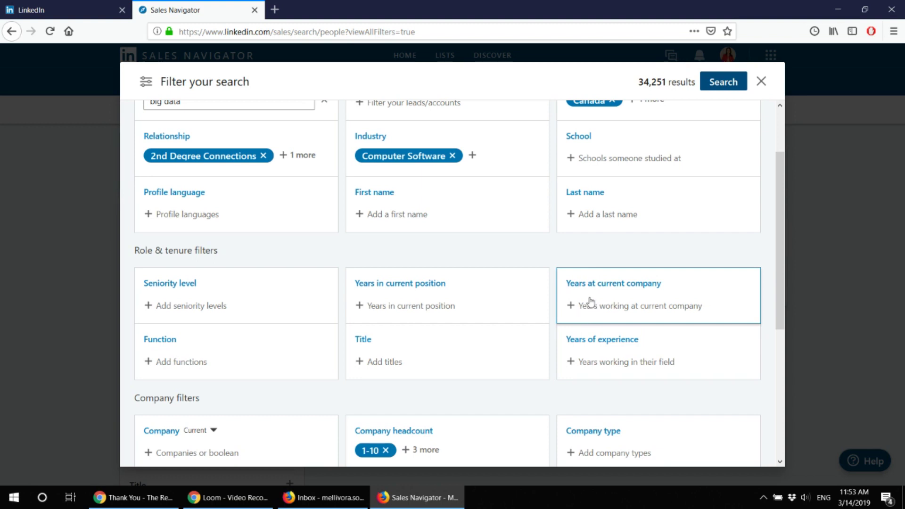
pyautogui.click(591, 306)
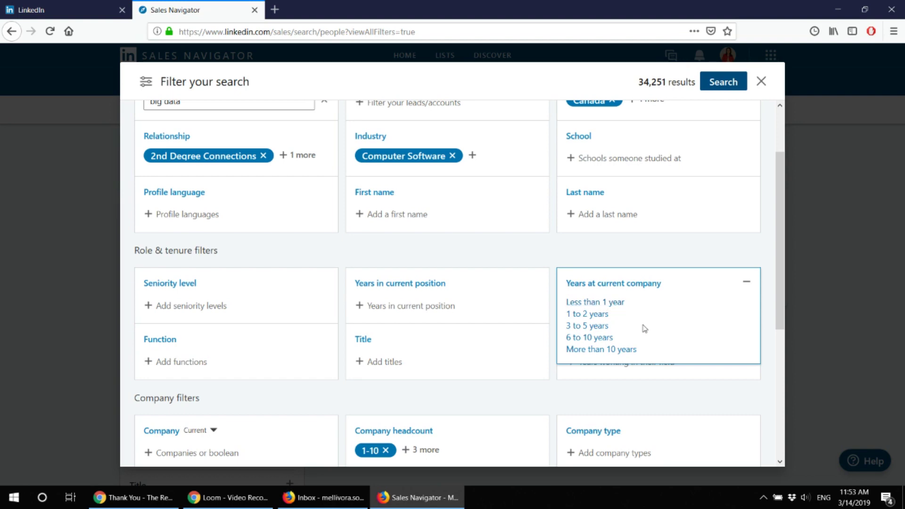
pyautogui.click(391, 310)
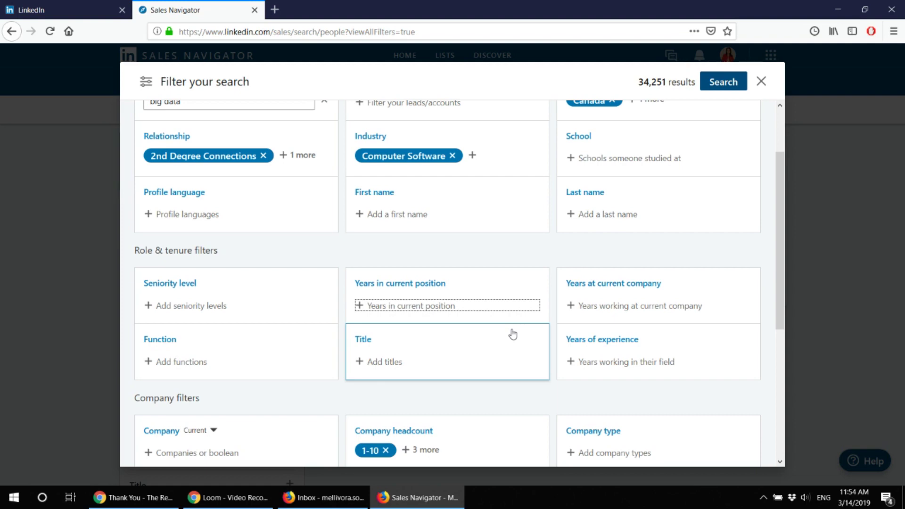
# Step: Select Owner, Partner, CXO, VP, Director and Manager seniority levels, narrowing results to 16,736
pyautogui.click(197, 297)
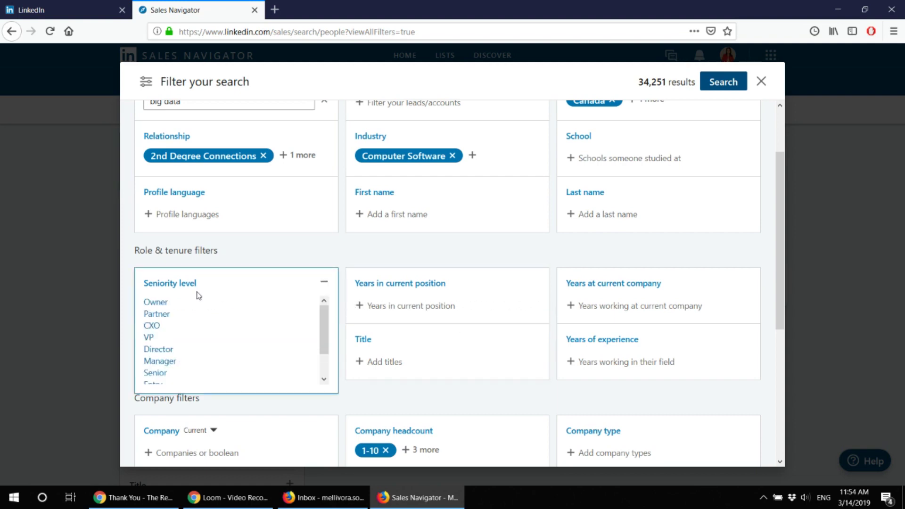
pyautogui.click(171, 302)
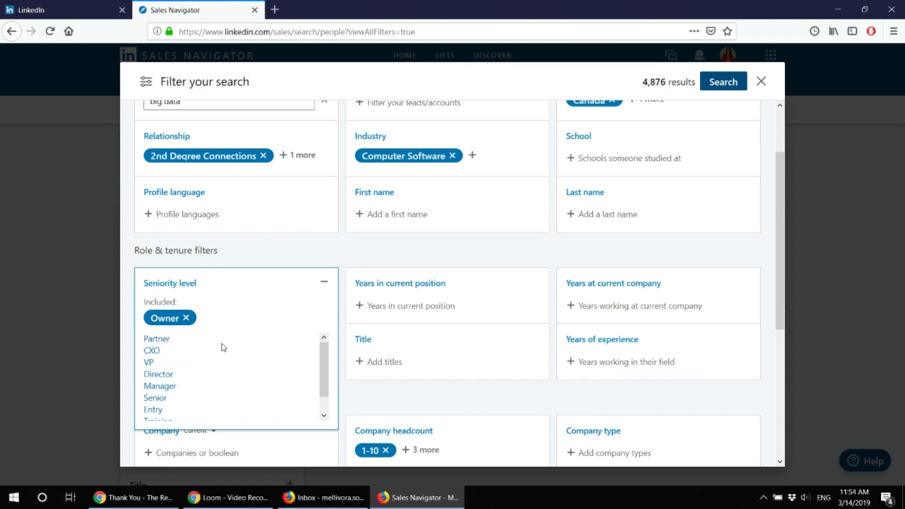
pyautogui.click(160, 340)
pyautogui.click(151, 342)
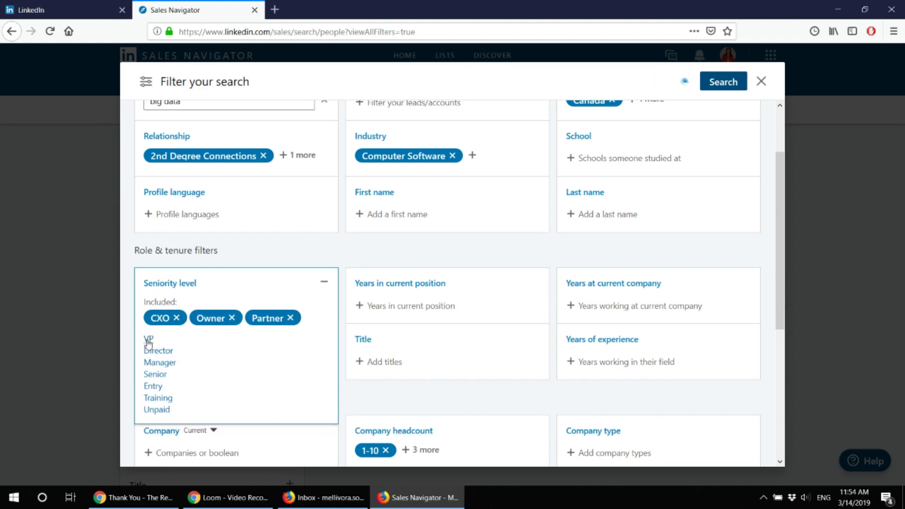
pyautogui.click(149, 343)
pyautogui.click(148, 356)
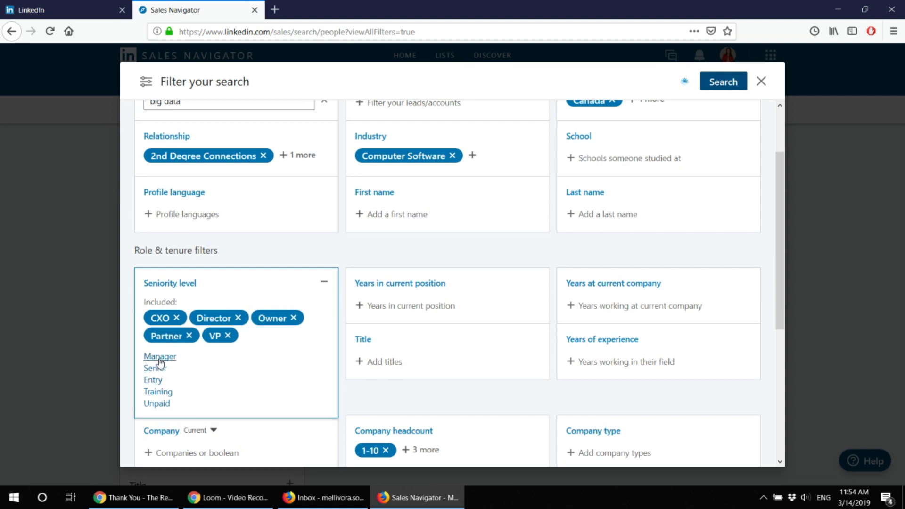
pyautogui.click(160, 357)
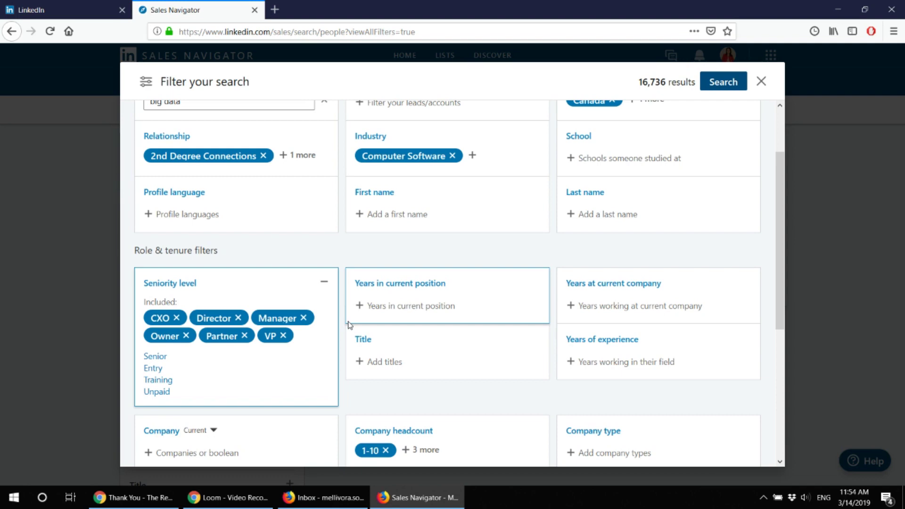
pyautogui.click(471, 248)
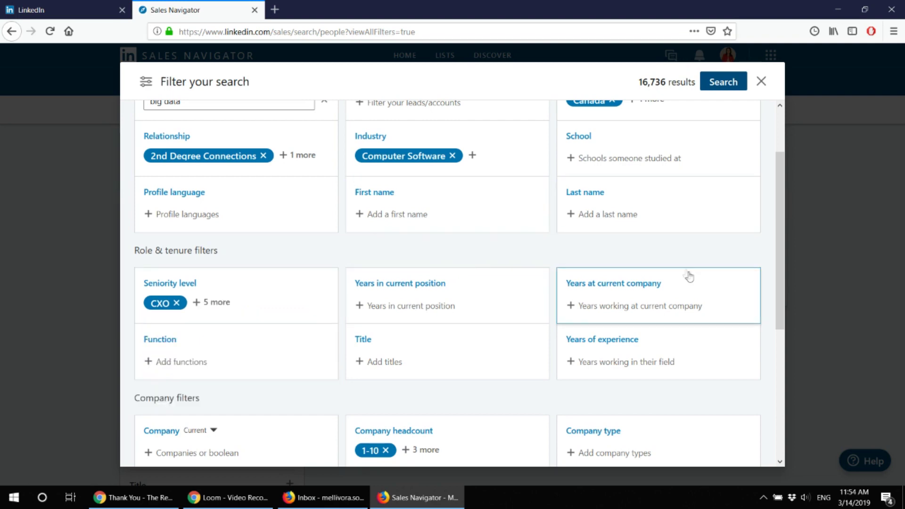
# Step: Highlight the 16,736 results count at the top of the filters
pyautogui.scroll(3, 688, 276)
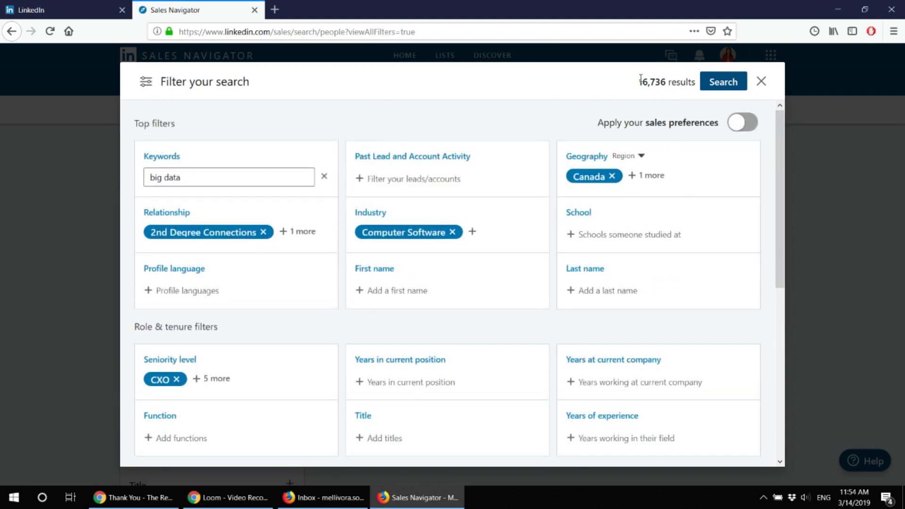
pyautogui.moveTo(641, 79); pyautogui.dragTo(648, 84)
pyautogui.moveTo(659, 81); pyautogui.dragTo(698, 82)
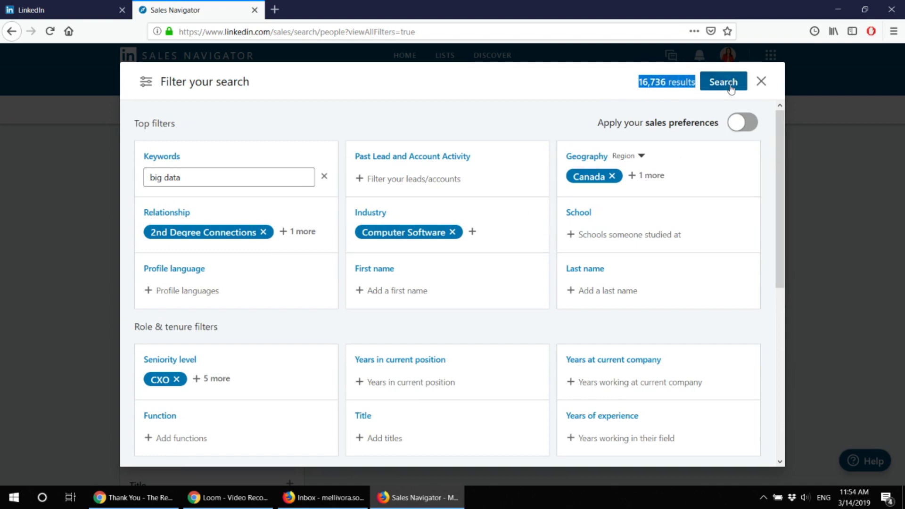
# Step: Review the chosen filters and run the lead search to show the results page
pyautogui.scroll(-5, 785, 283)
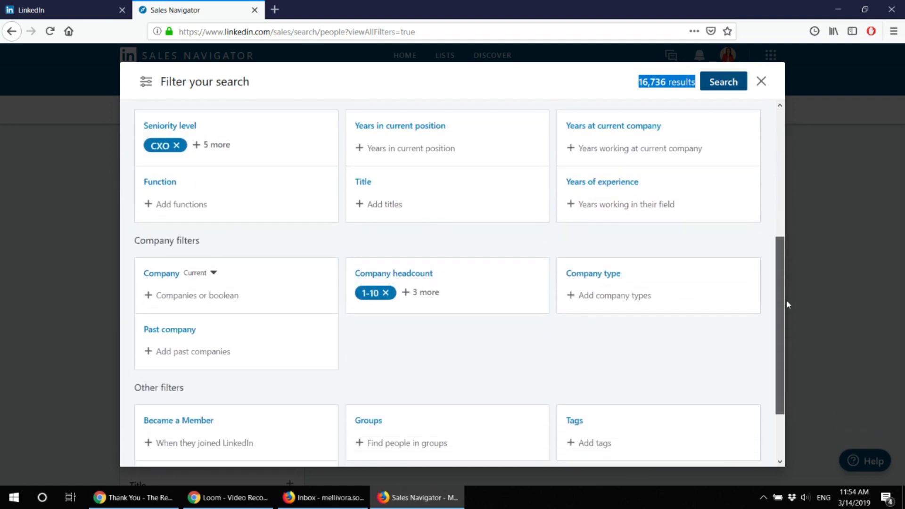
pyautogui.scroll(-2, 786, 302)
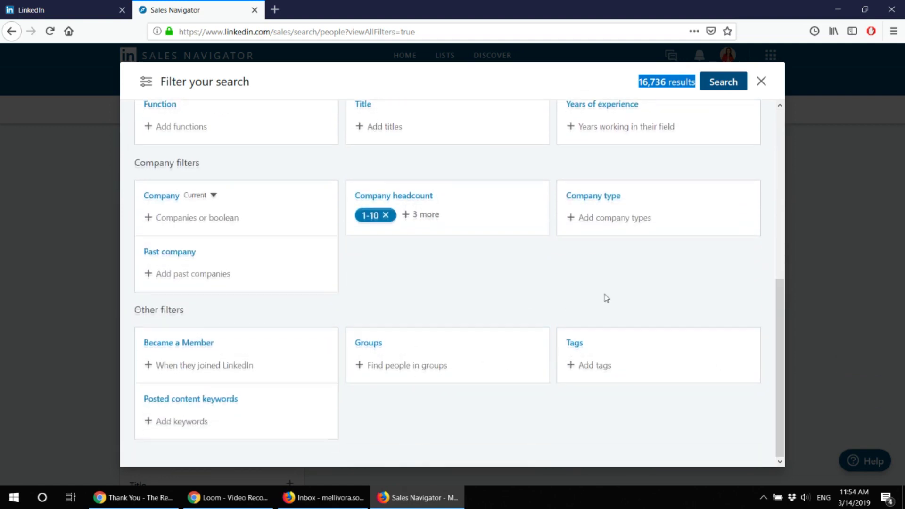
pyautogui.scroll(3, 693, 344)
pyautogui.scroll(3, 694, 343)
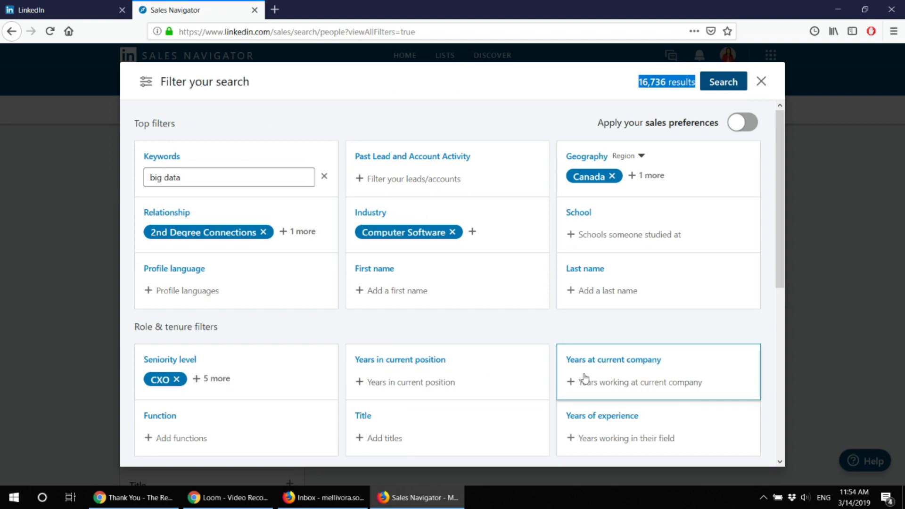
pyautogui.click(729, 84)
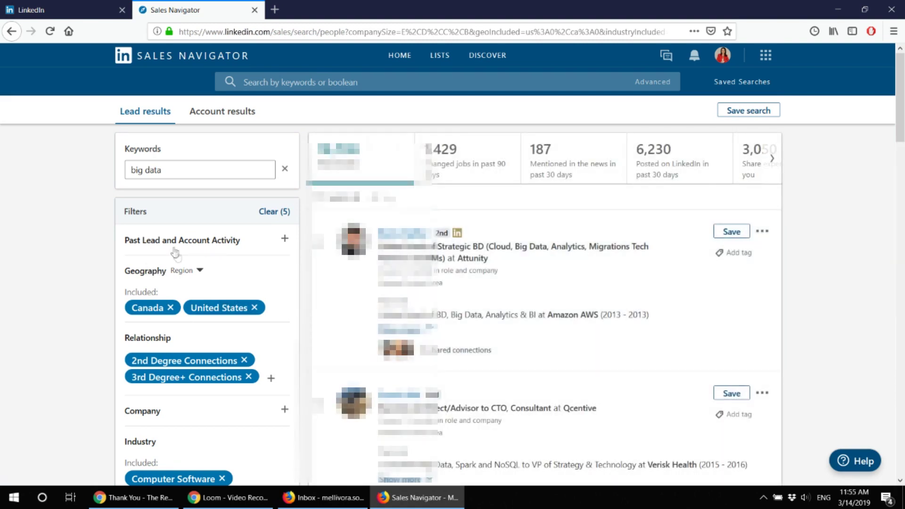
pyautogui.scroll(-5, 198, 306)
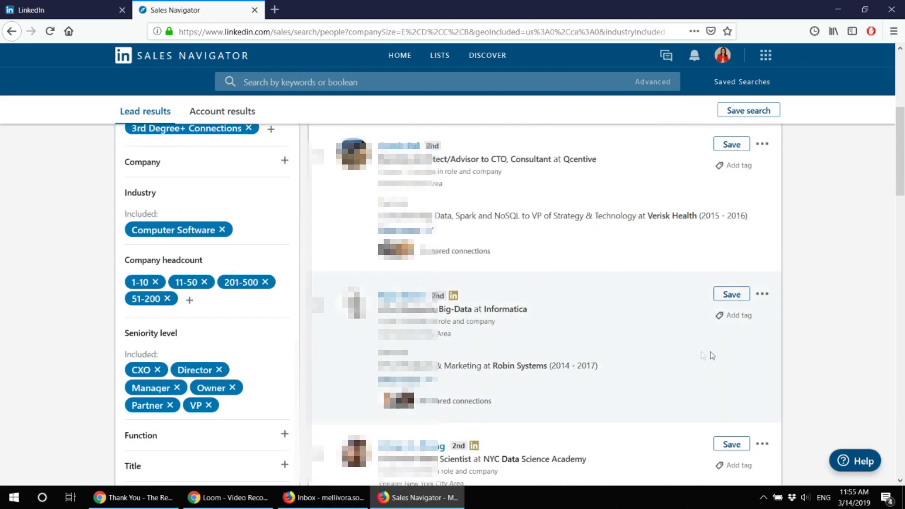
pyautogui.scroll(5, 711, 356)
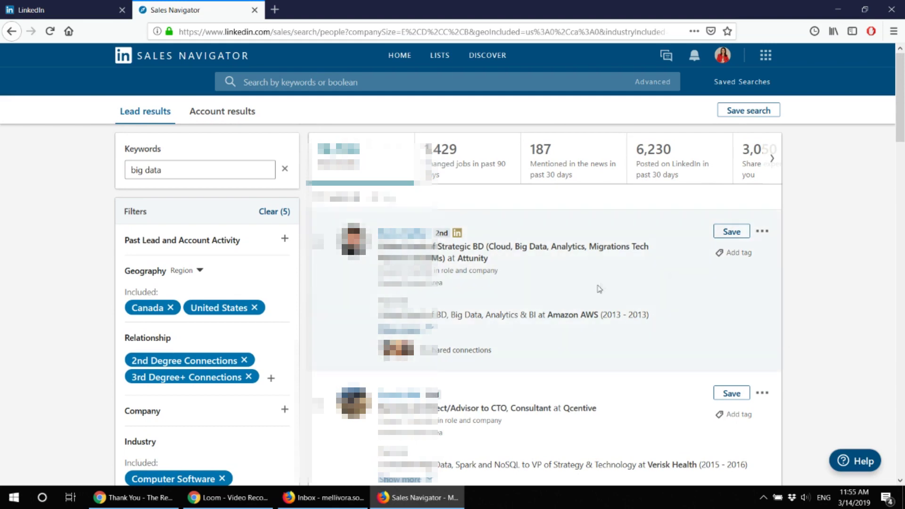
pyautogui.scroll(-1, 747, 276)
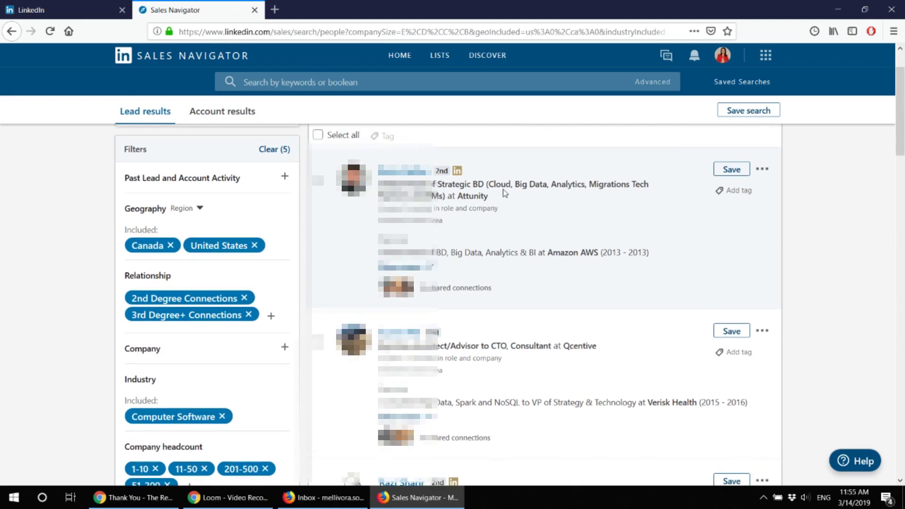
pyautogui.scroll(-1, 538, 200)
pyautogui.scroll(1, 539, 200)
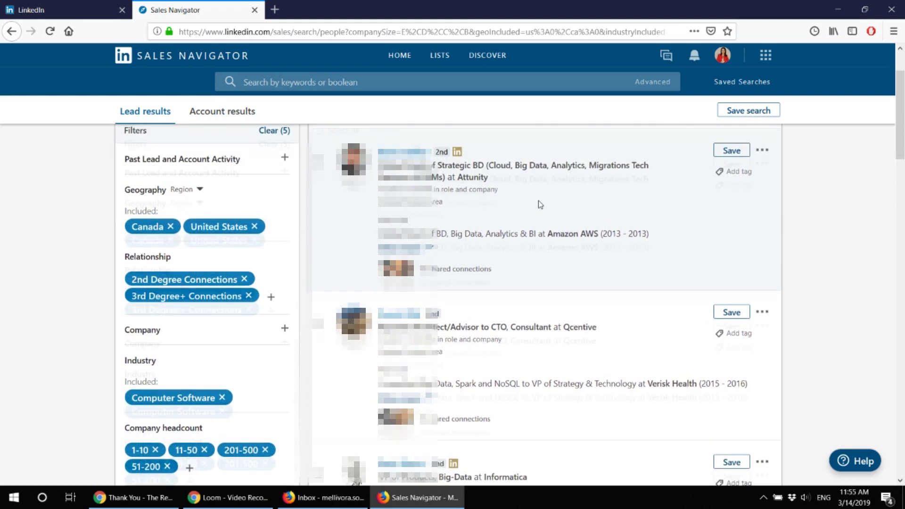
pyautogui.scroll(-2, 597, 269)
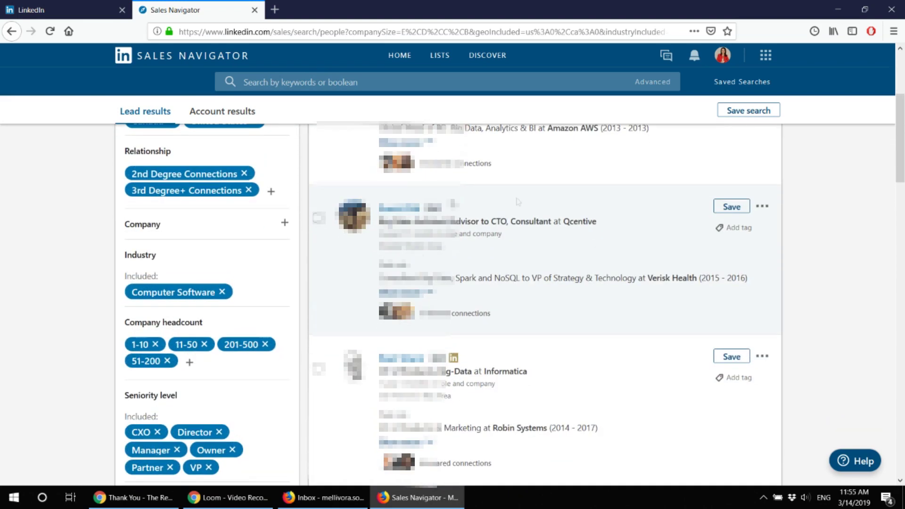
# Step: Open the Qcentive Advisor to CTO lead's action menu and choose Connect
pyautogui.click(770, 208)
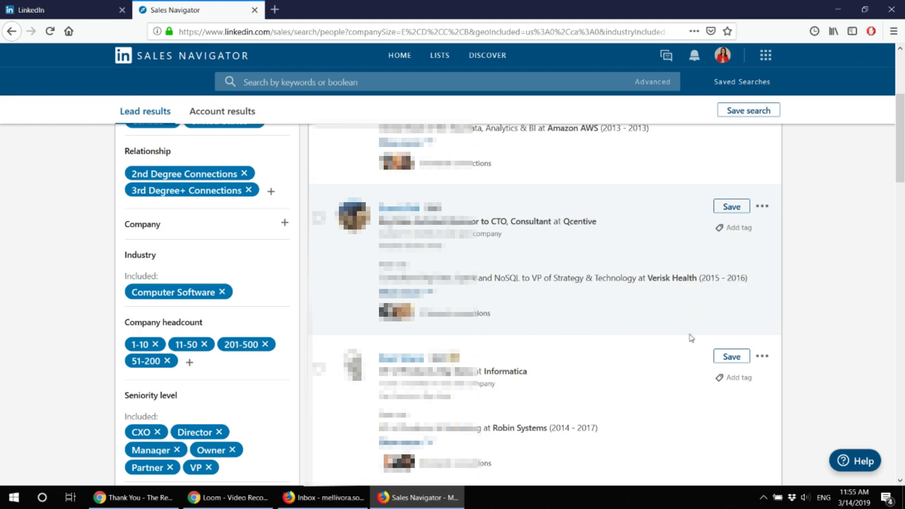
pyautogui.click(761, 207)
pyautogui.click(767, 208)
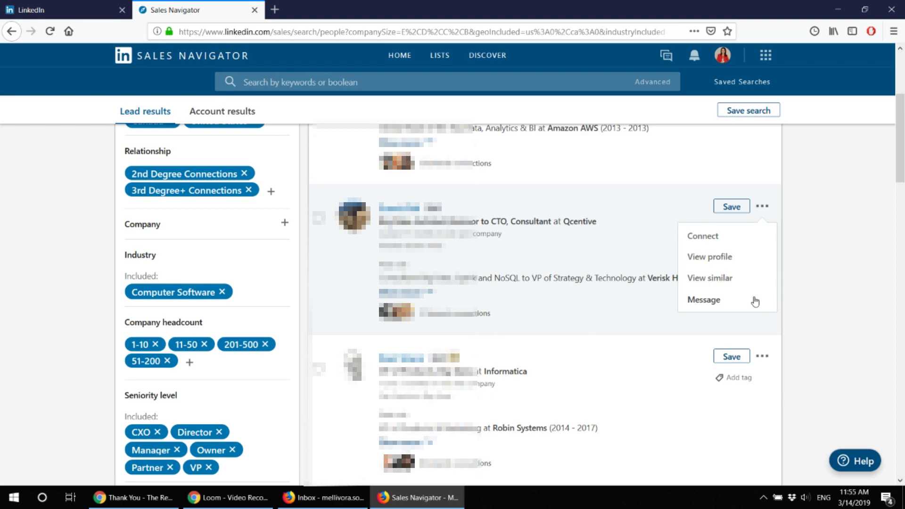
pyautogui.click(765, 212)
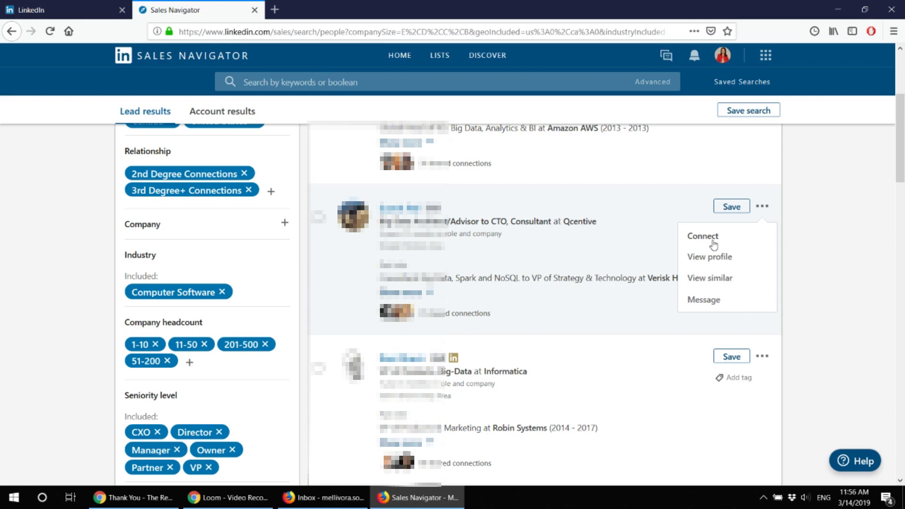
pyautogui.click(801, 272)
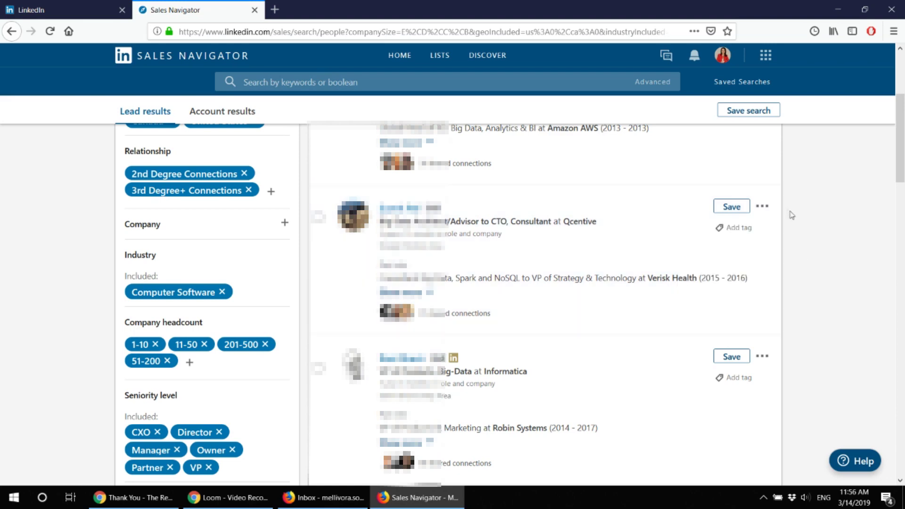
pyautogui.click(762, 206)
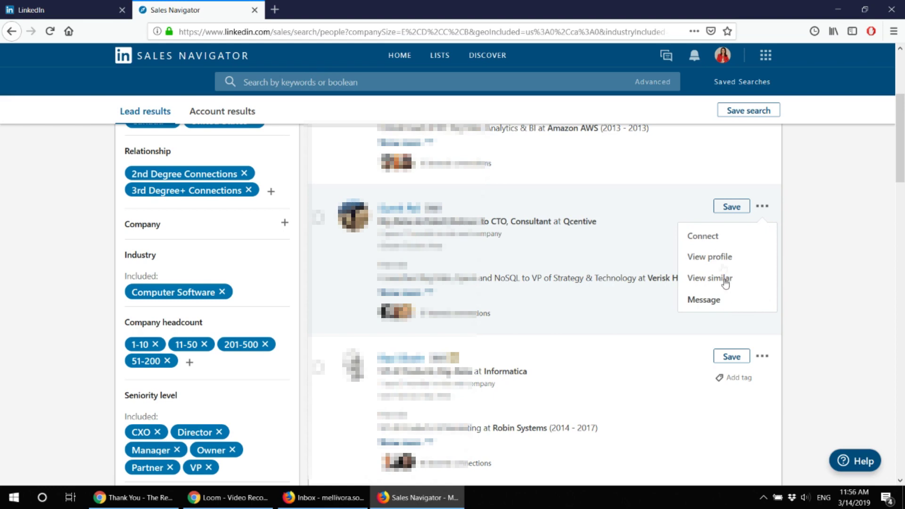
pyautogui.click(707, 239)
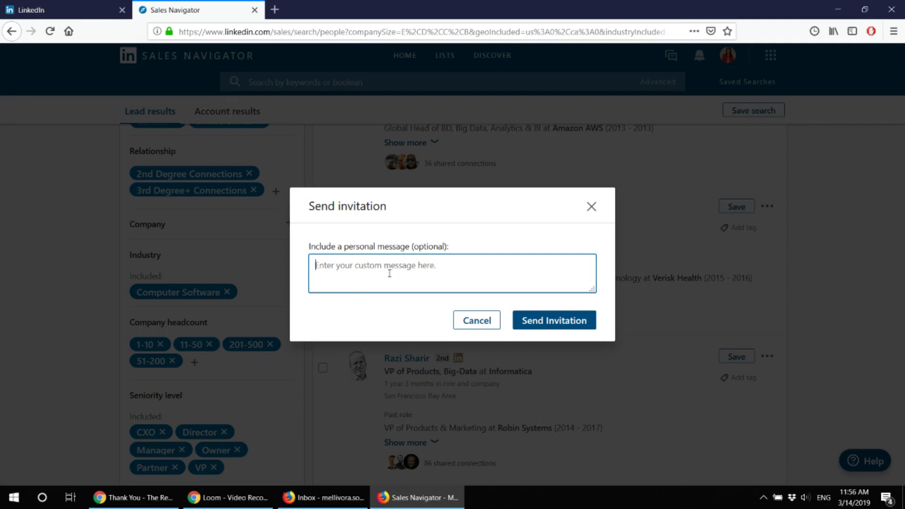
# Step: Type a greeting addressing the lead by first name, then cancel the invitation unsent
pyautogui.write('Hi Sumit,')
pyautogui.press('Return')
pyautogui.press('Return')
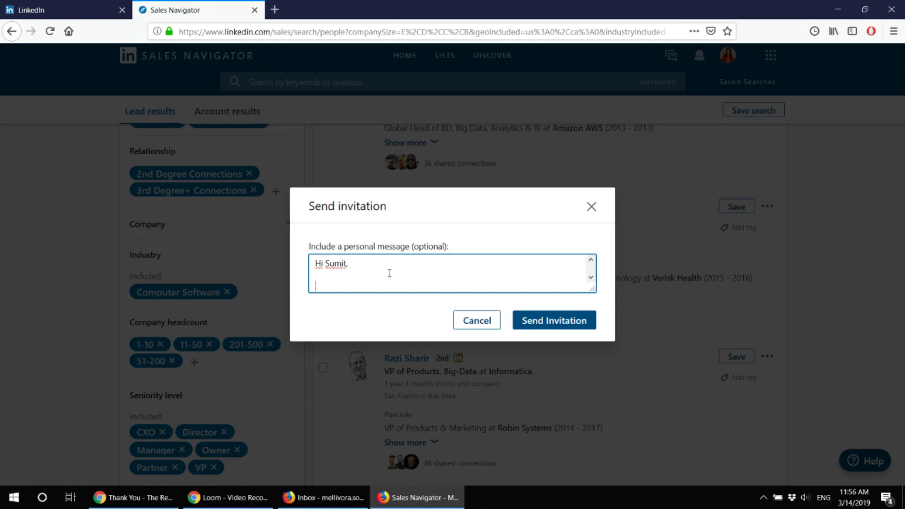
pyautogui.click(476, 329)
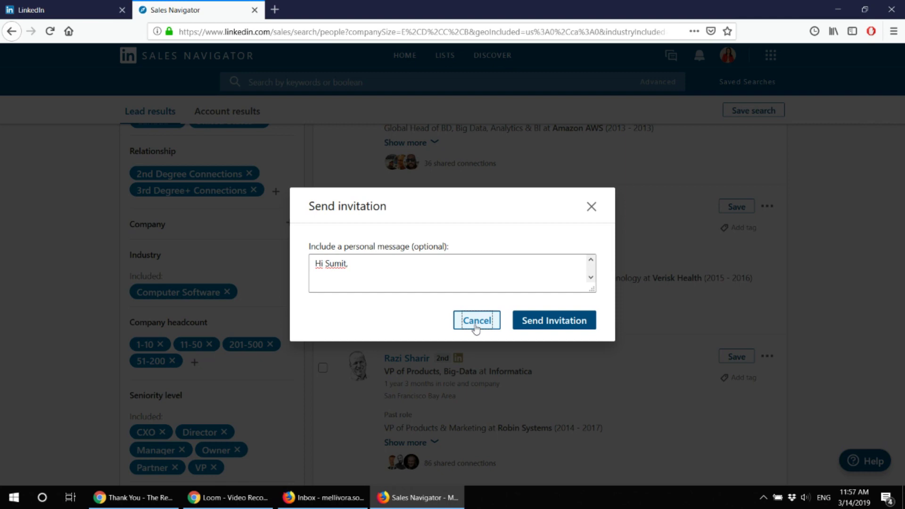
pyautogui.click(476, 328)
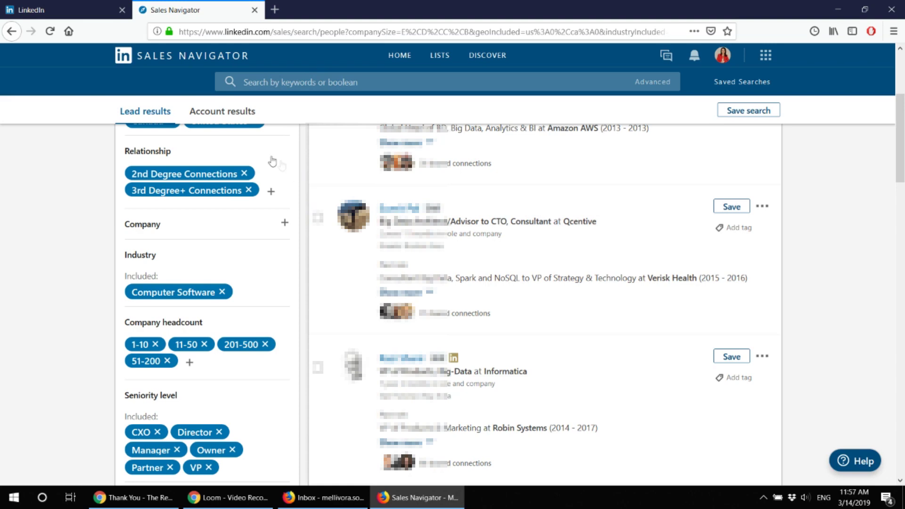
# Step: Switch between the Sales Navigator results and LinkedIn tabs, ending on the LinkedIn feed
pyautogui.click(76, 5)
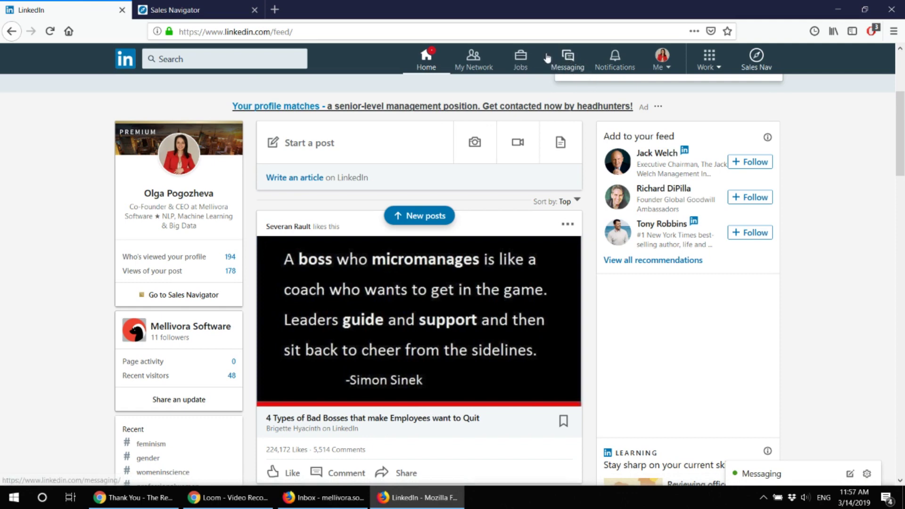
pyautogui.click(187, 5)
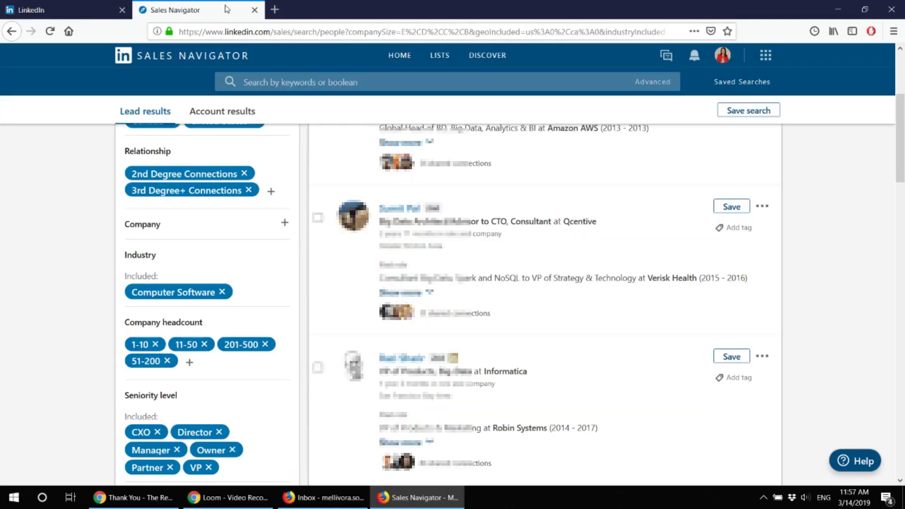
pyautogui.click(75, 7)
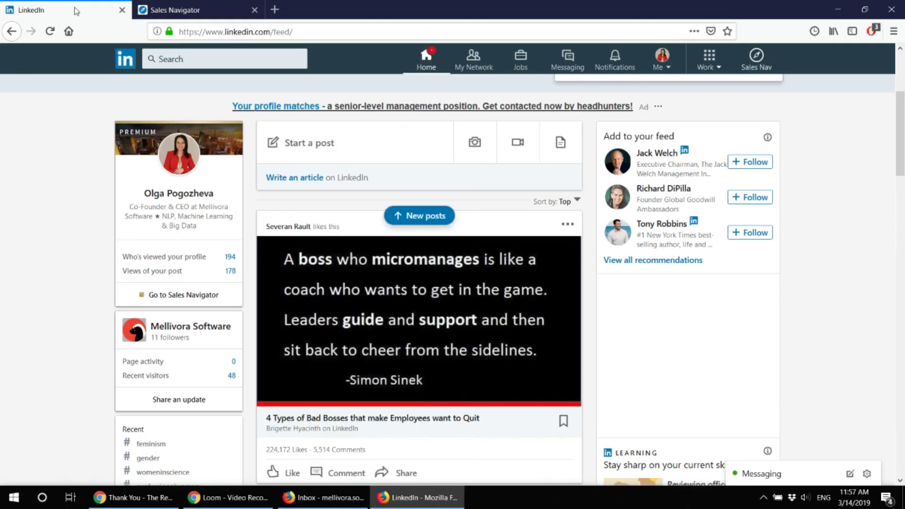
pyautogui.click(214, 5)
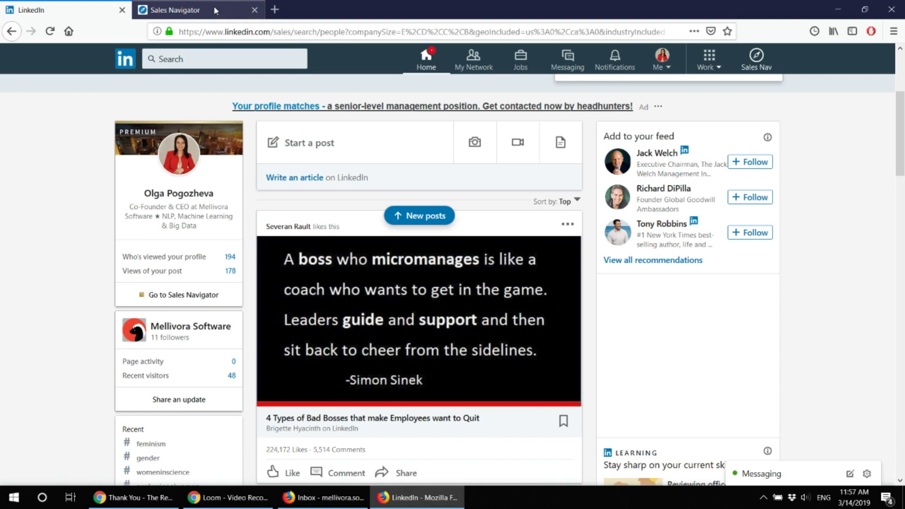
pyautogui.click(75, 10)
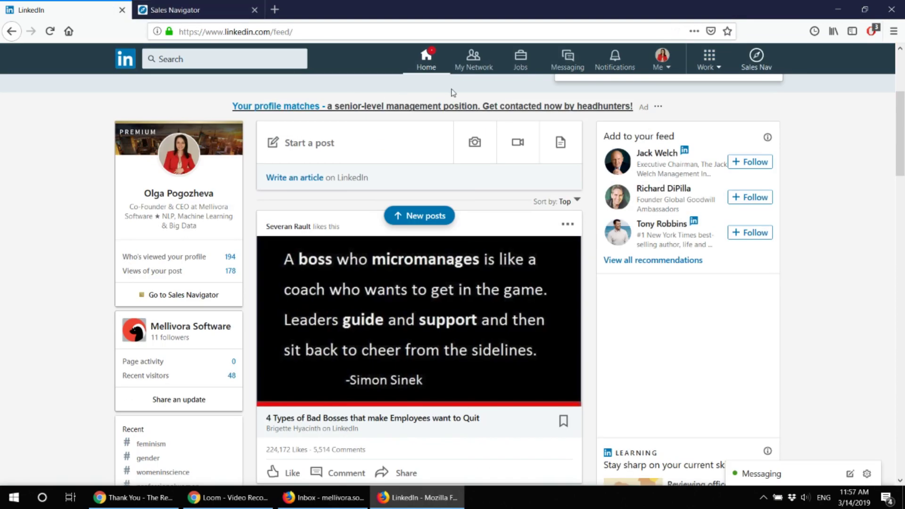
# Step: Review the LinkedIn messaging inbox, then return to the filtered Sales Navigator lead results
pyautogui.click(569, 62)
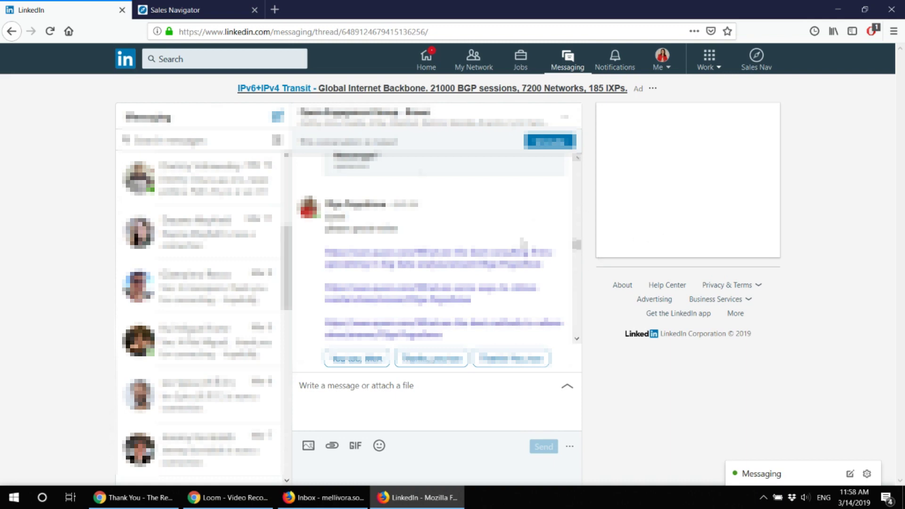
pyautogui.click(208, 9)
pyautogui.scroll(1, 612, 308)
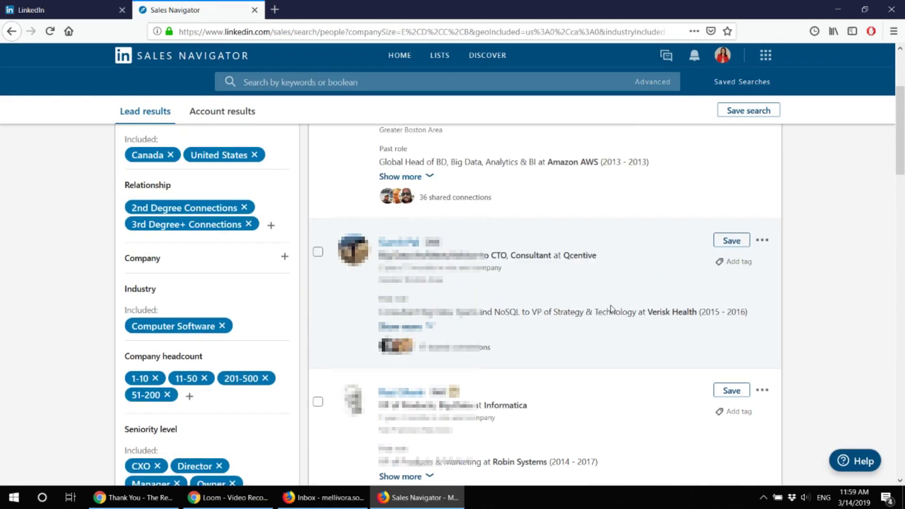
pyautogui.scroll(3, 611, 309)
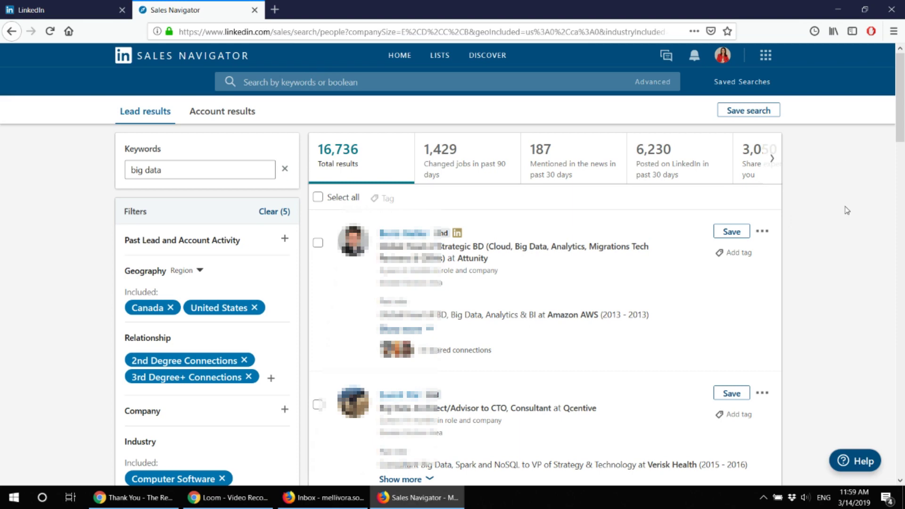
pyautogui.scroll(-3, 800, 259)
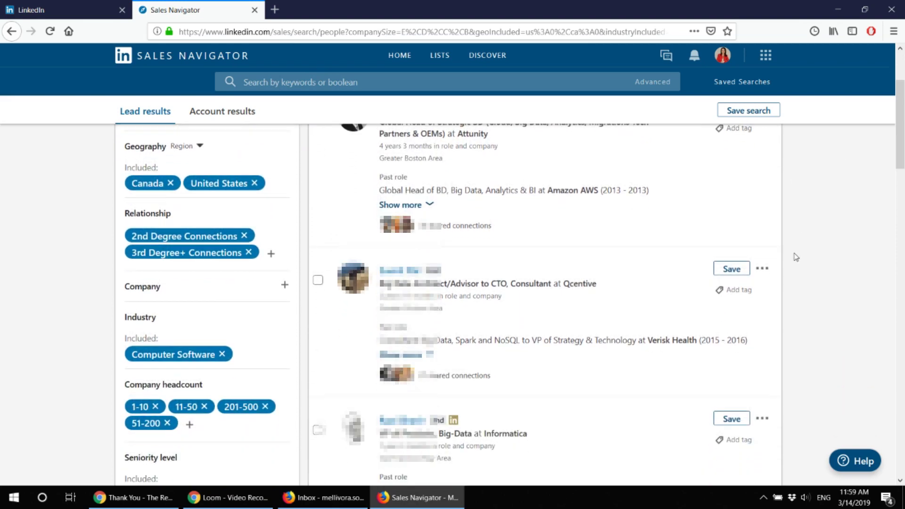
pyautogui.scroll(-2, 796, 257)
pyautogui.scroll(4, 793, 256)
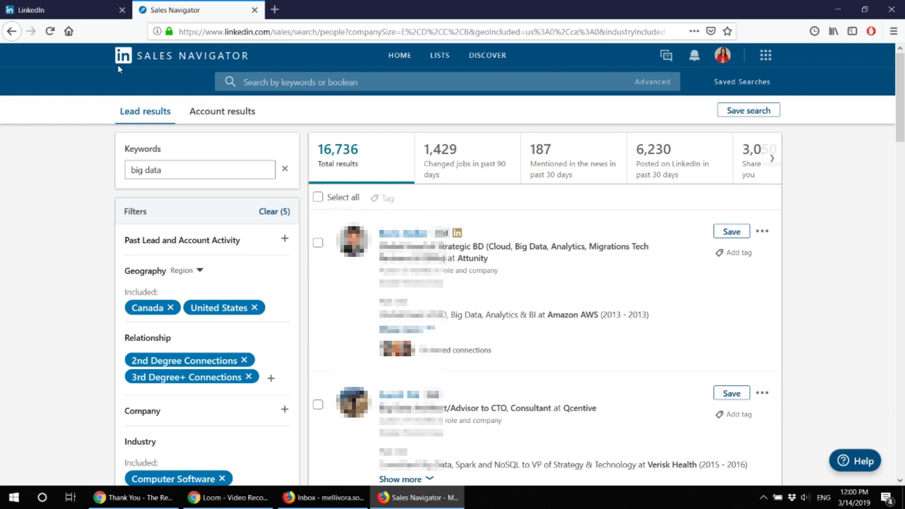
pyautogui.click(765, 56)
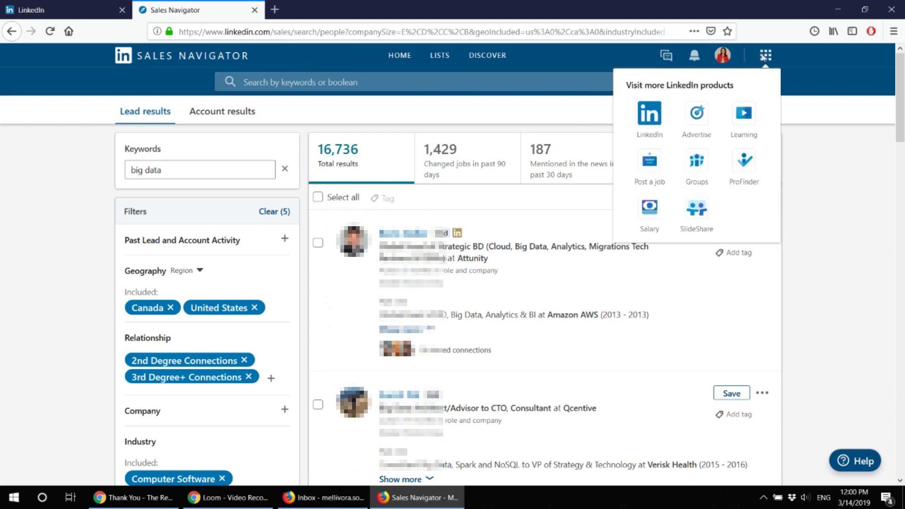
pyautogui.click(723, 55)
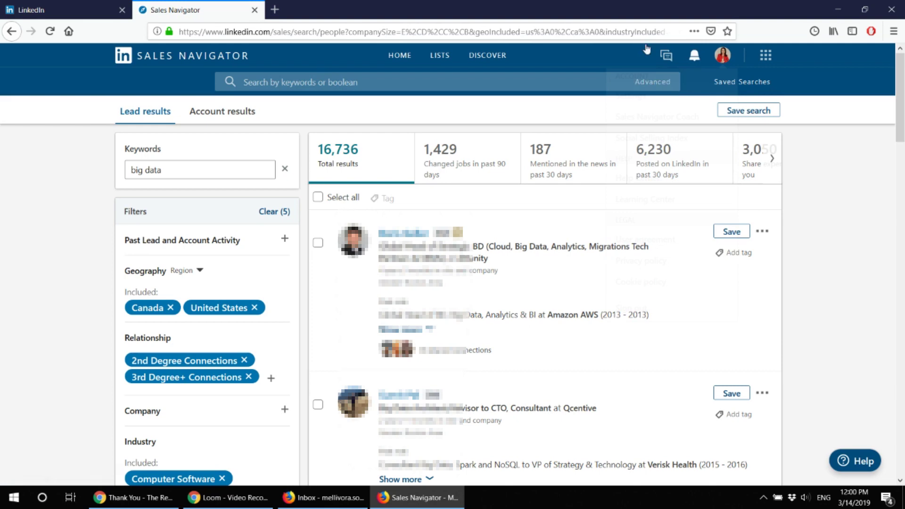
pyautogui.moveTo(484, 59)
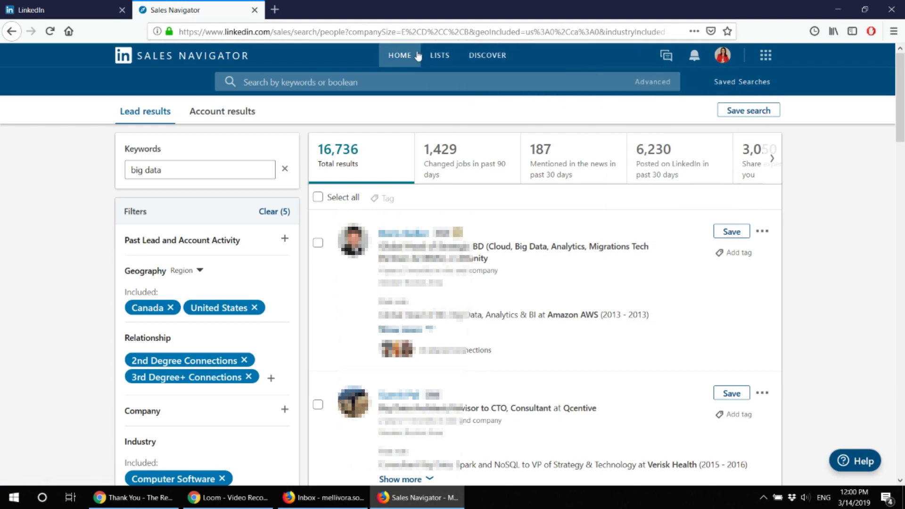